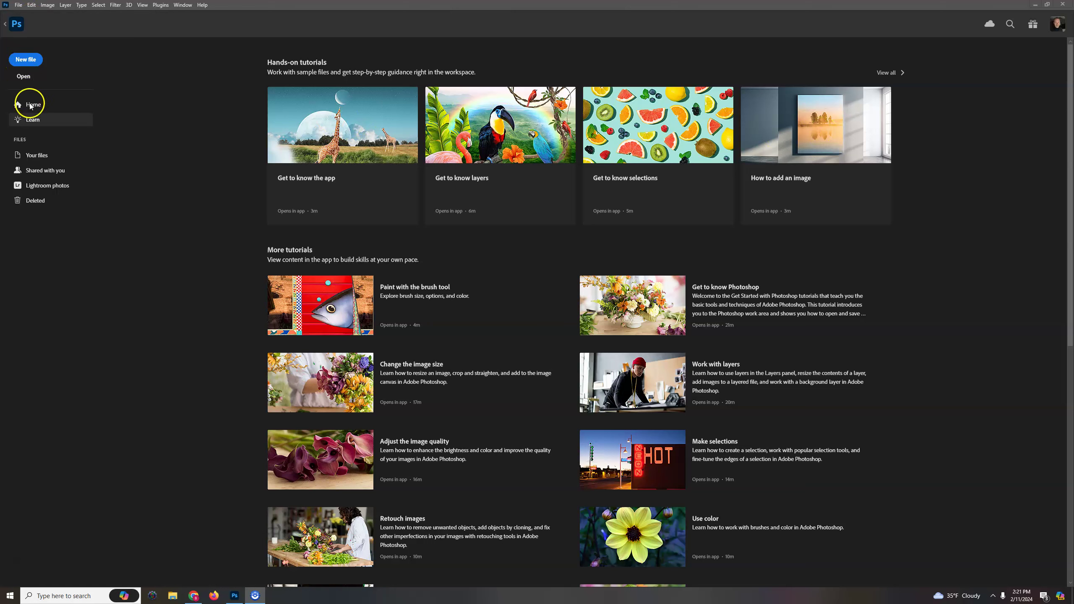
- Open the 'Get to know the app' hands-on tutorial from the Learn page
{"action": "left_click", "coordinate": [38, 124]}
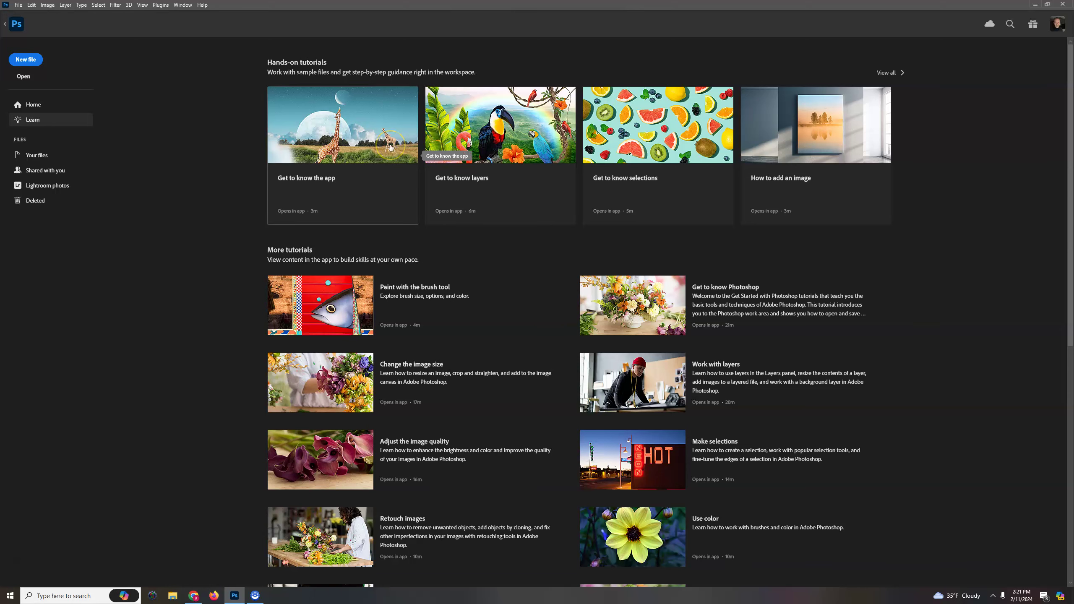
{"action": "left_click", "coordinate": [332, 126]}
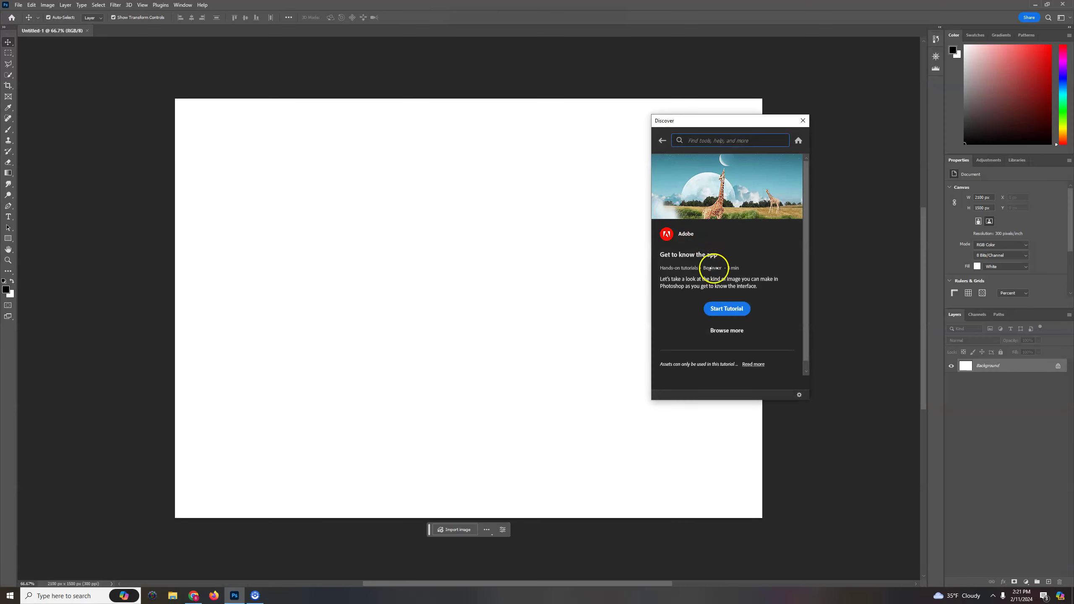
- Start the tutorial, move its panel aside, and try the Frame, Brush, Eraser and Lasso tools before returning to Move
{"action": "left_click", "coordinate": [725, 311]}
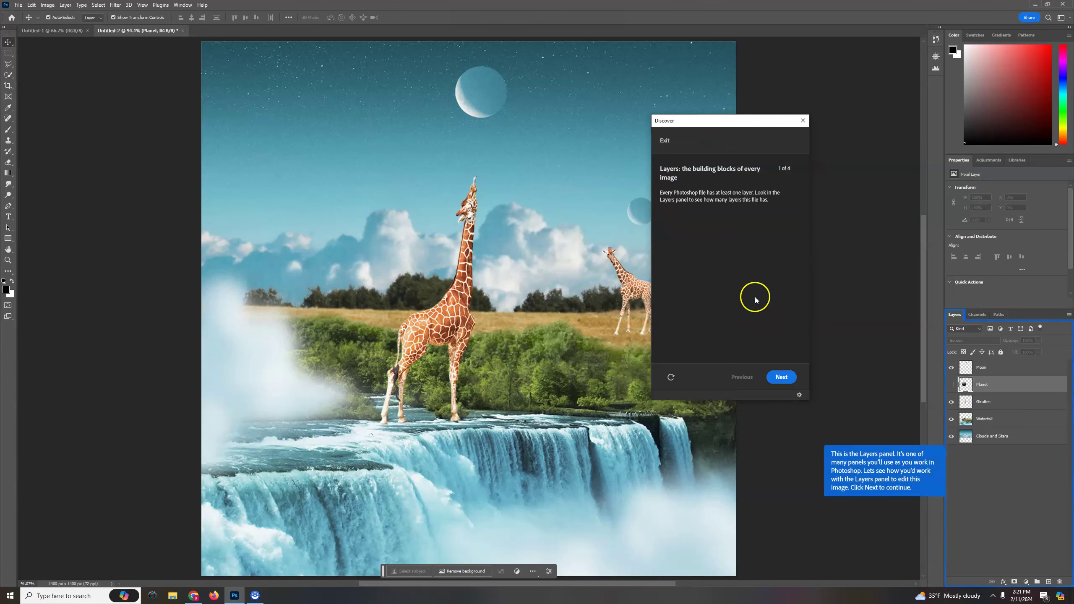
{"action": "left_click_drag", "start_coordinate": [744, 121], "coordinate": [761, 79]}
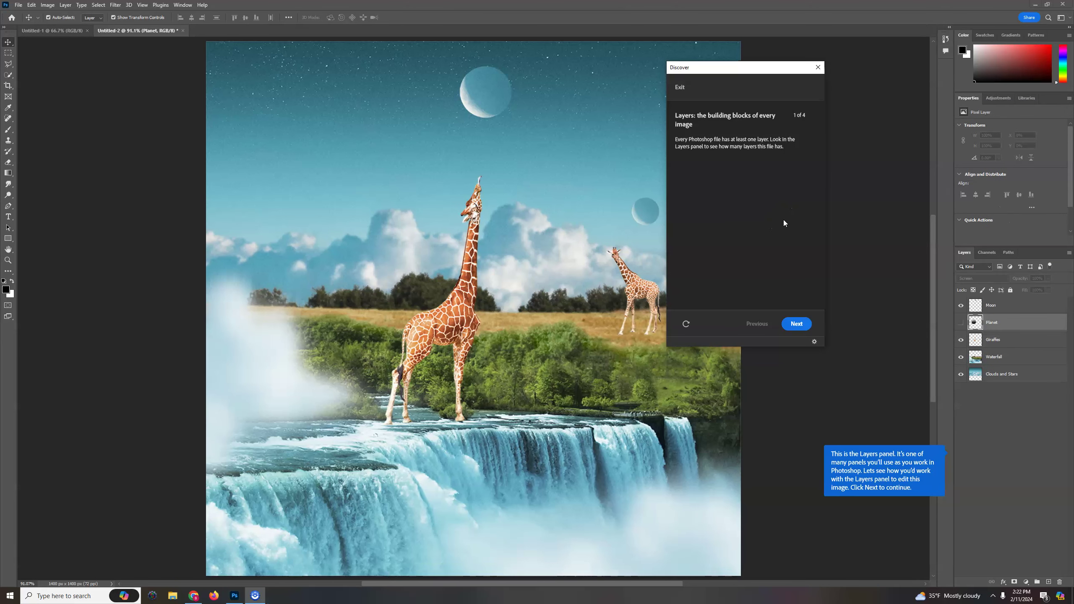
{"action": "left_click", "coordinate": [8, 96]}
{"action": "left_click", "coordinate": [8, 129]}
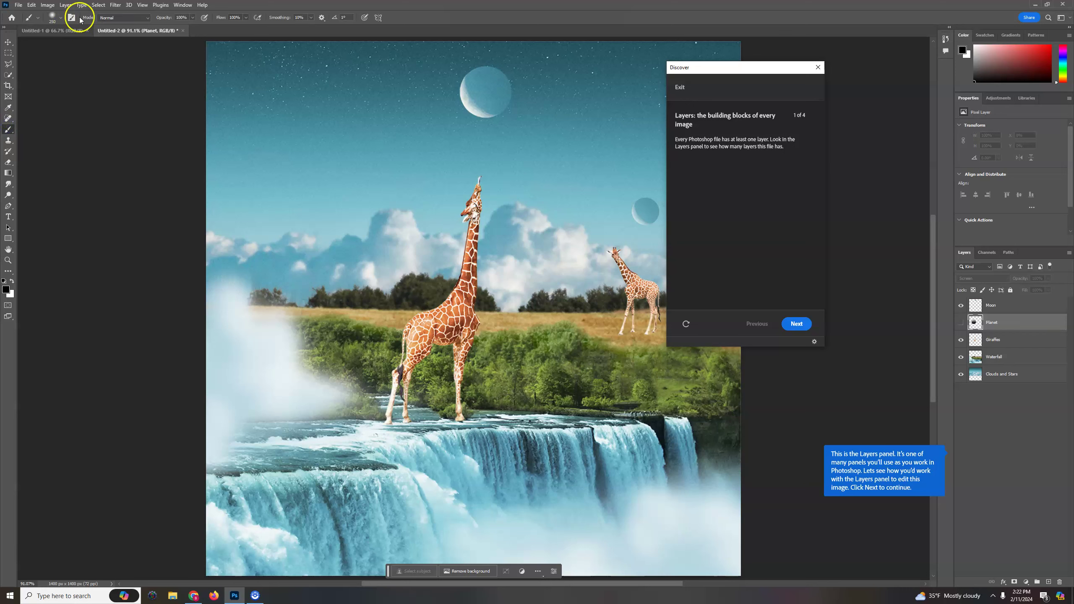
{"action": "left_click", "coordinate": [7, 163]}
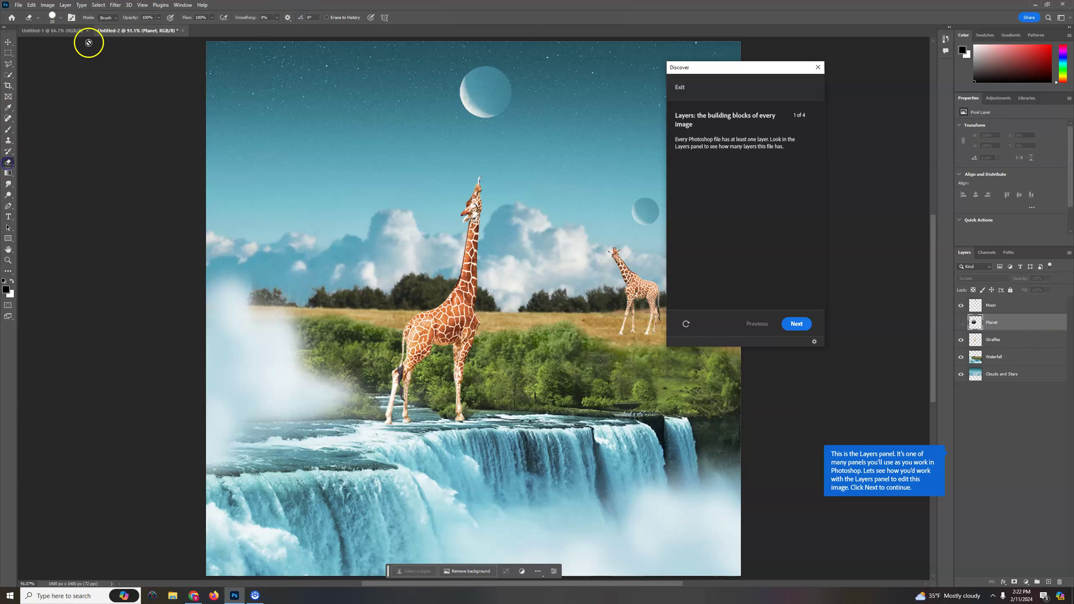
{"action": "left_click", "coordinate": [8, 63]}
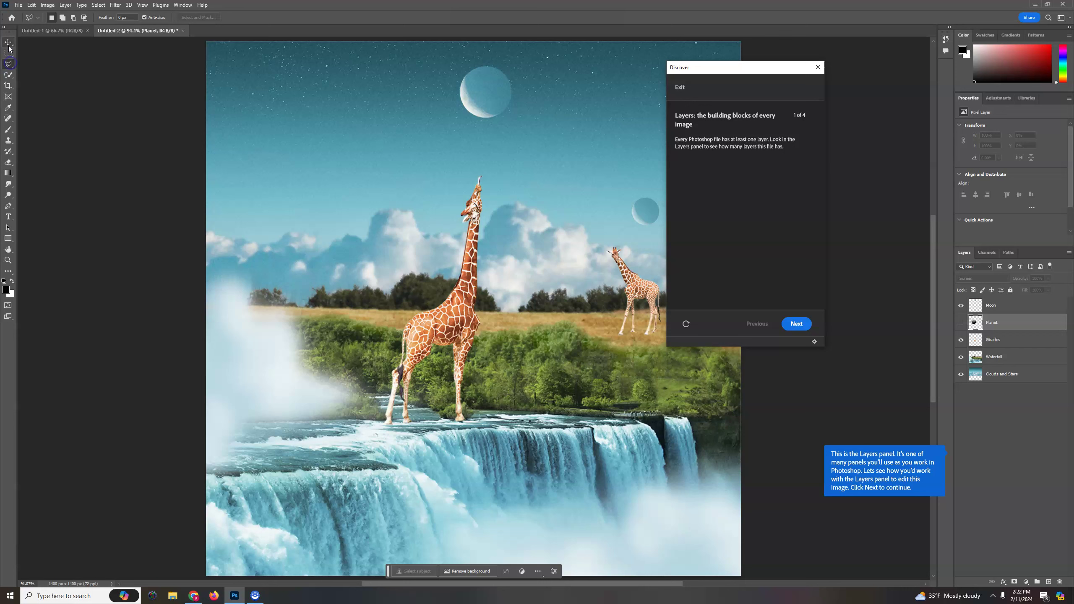
{"action": "left_click", "coordinate": [8, 43]}
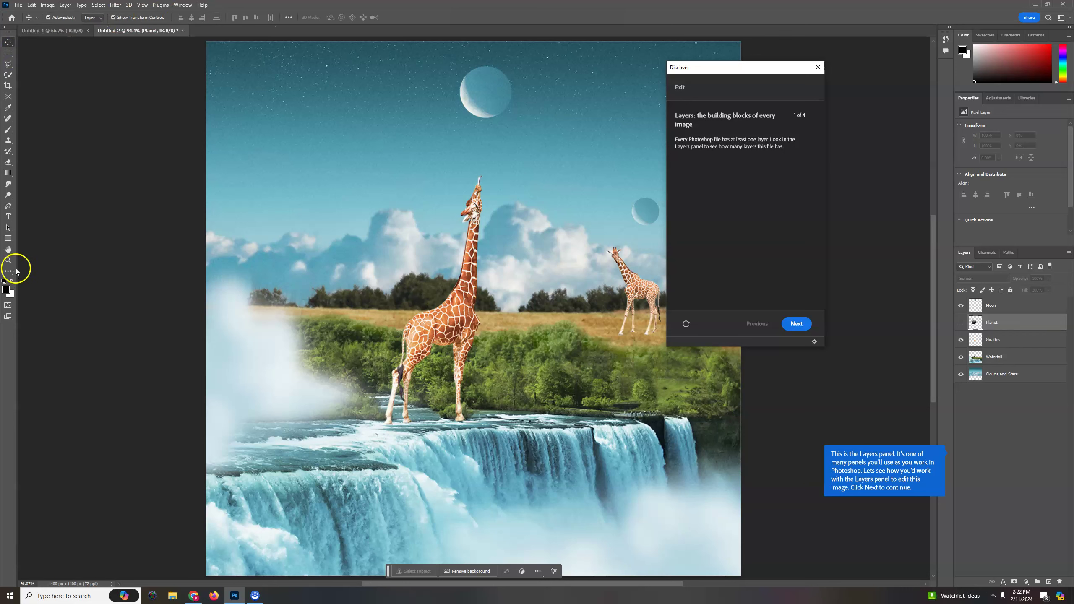
- Browse the Swatches, Gradients, Patterns, Libraries and Properties panels, then look through the Window menu
{"action": "left_click", "coordinate": [990, 34]}
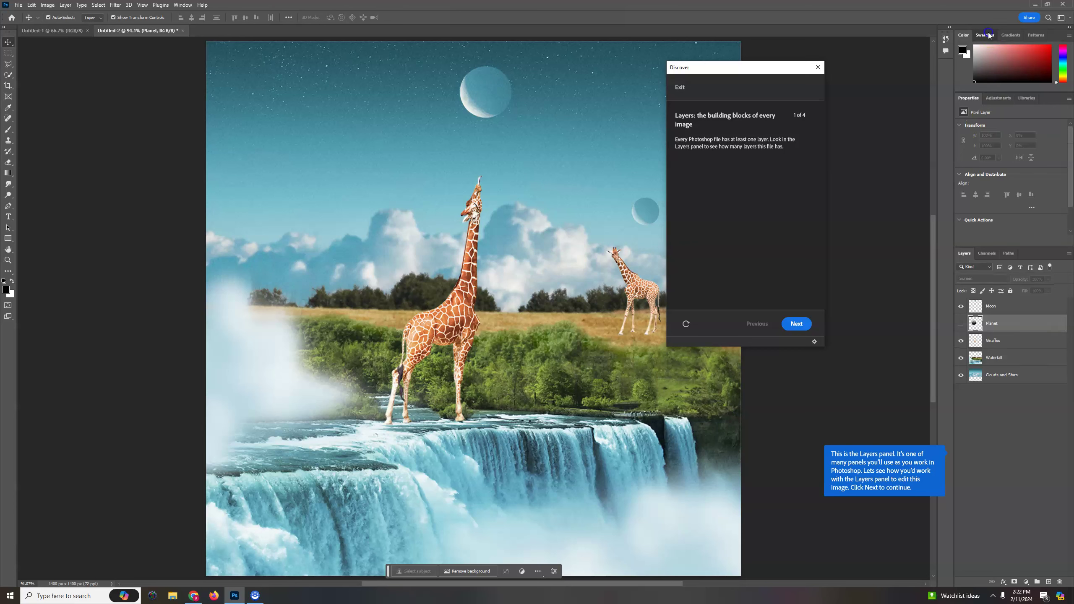
{"action": "left_click", "coordinate": [1012, 34]}
{"action": "left_click", "coordinate": [1034, 34]}
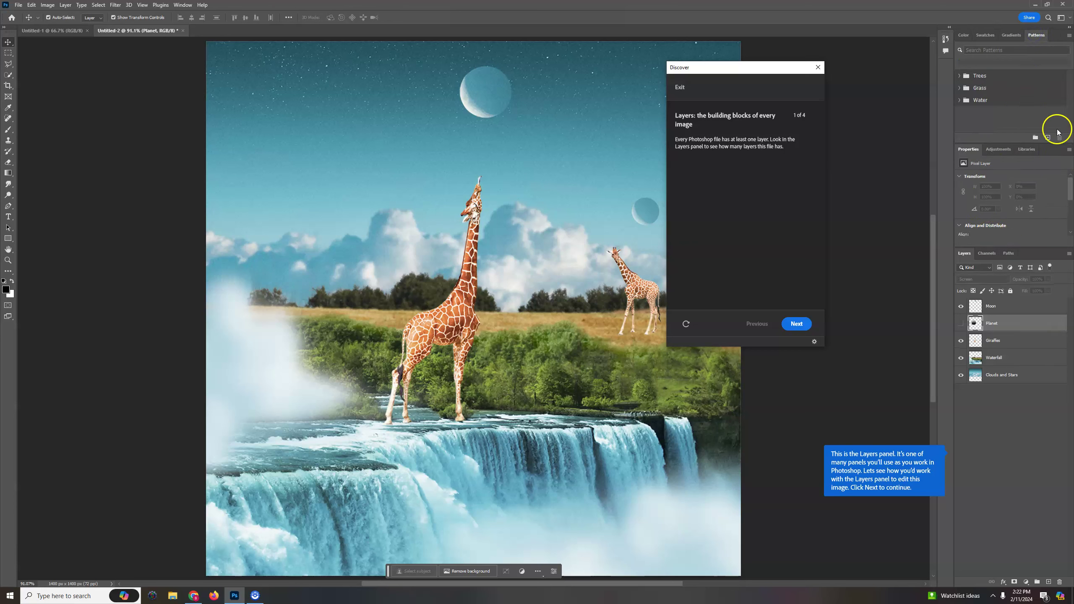
{"action": "left_click", "coordinate": [1027, 149]}
{"action": "left_click", "coordinate": [968, 150]}
{"action": "left_click", "coordinate": [182, 5]}
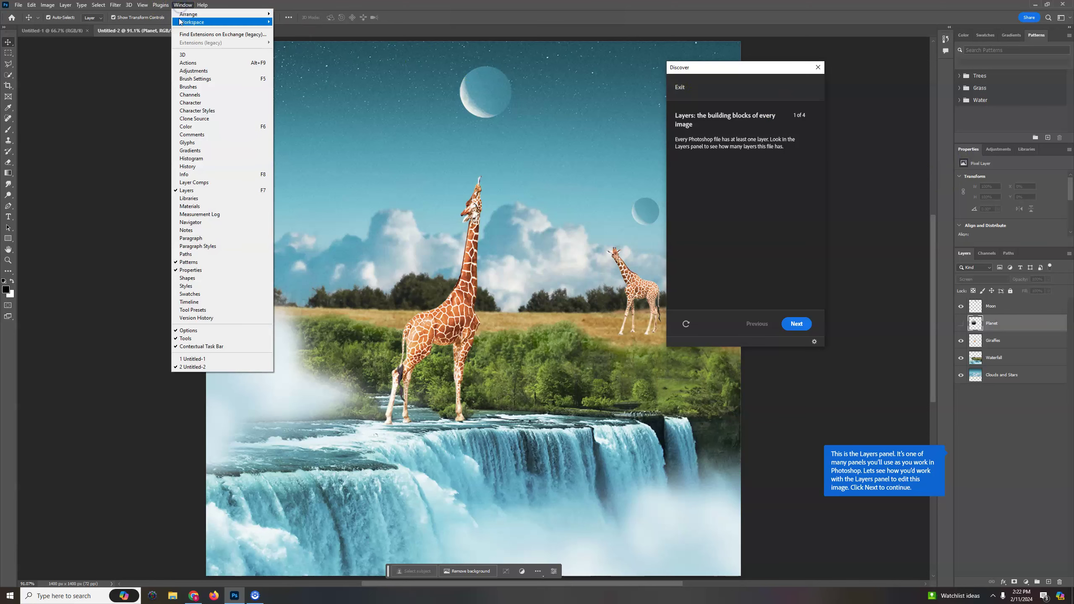
{"action": "mouse_move", "coordinate": [182, 22]}
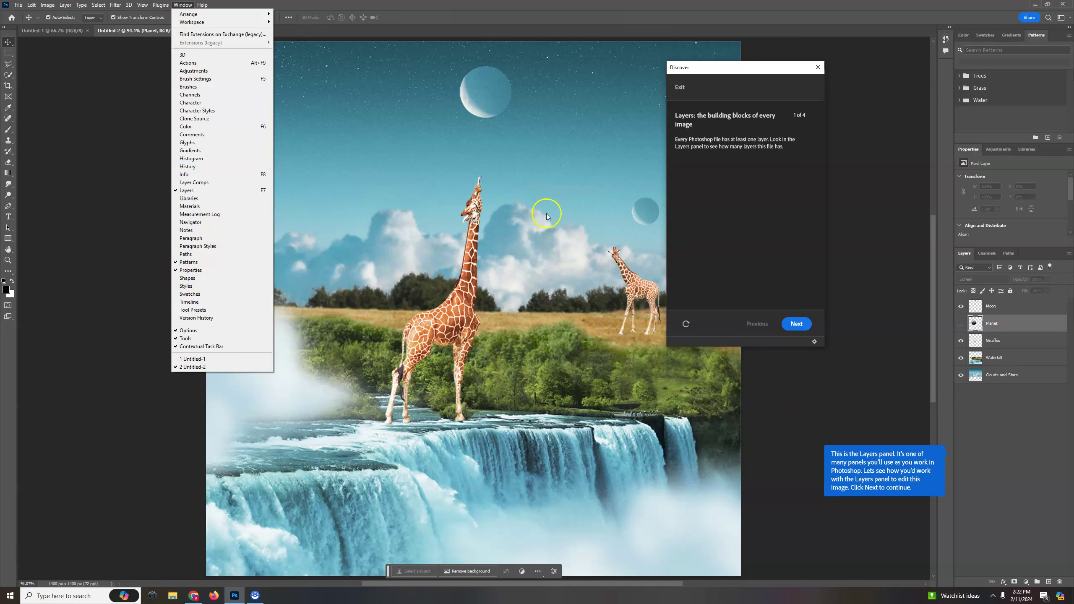
- Toggle visibility of the Moon, Giraffes, Waterfall, Clouds and Stars, and Planet layers off and on
{"action": "left_click", "coordinate": [1024, 332]}
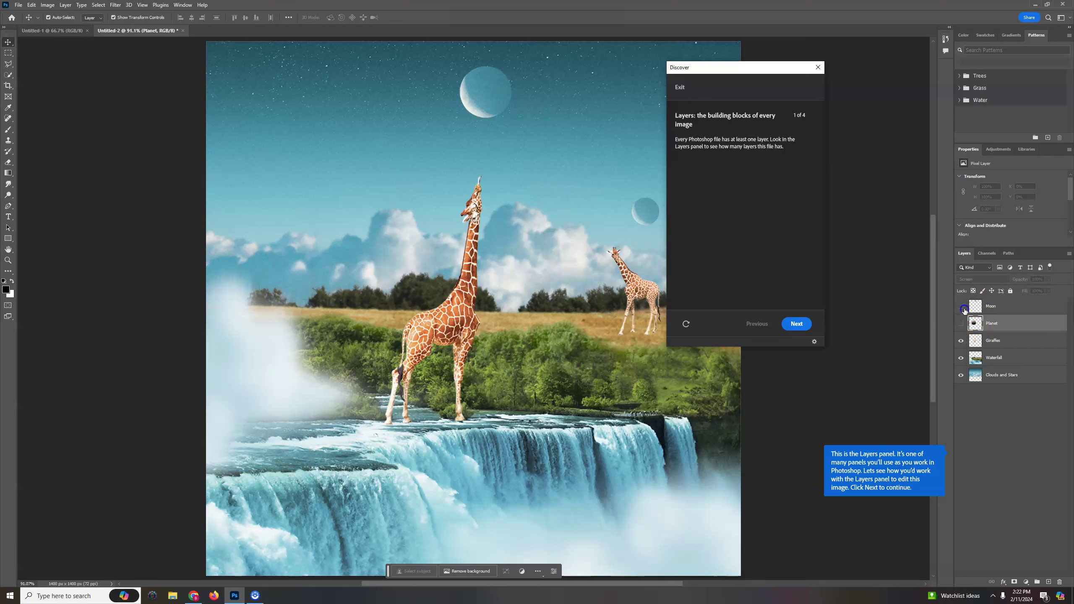
{"action": "left_click", "coordinate": [963, 308]}
{"action": "left_click", "coordinate": [961, 341]}
{"action": "left_click", "coordinate": [961, 358]}
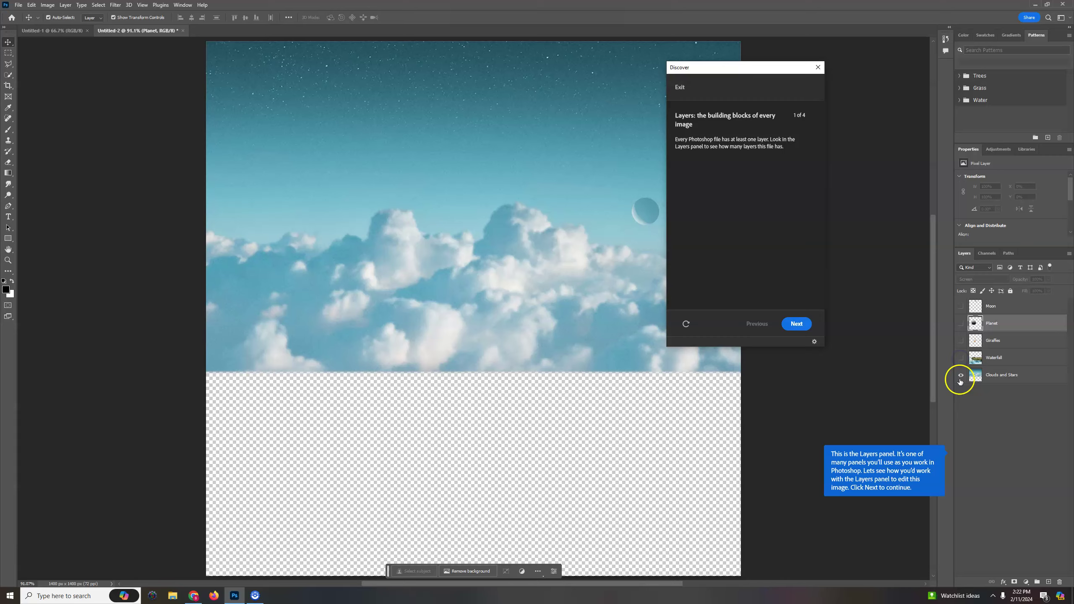
{"action": "left_click", "coordinate": [961, 376]}
{"action": "left_click", "coordinate": [962, 375]}
{"action": "left_click", "coordinate": [962, 358]}
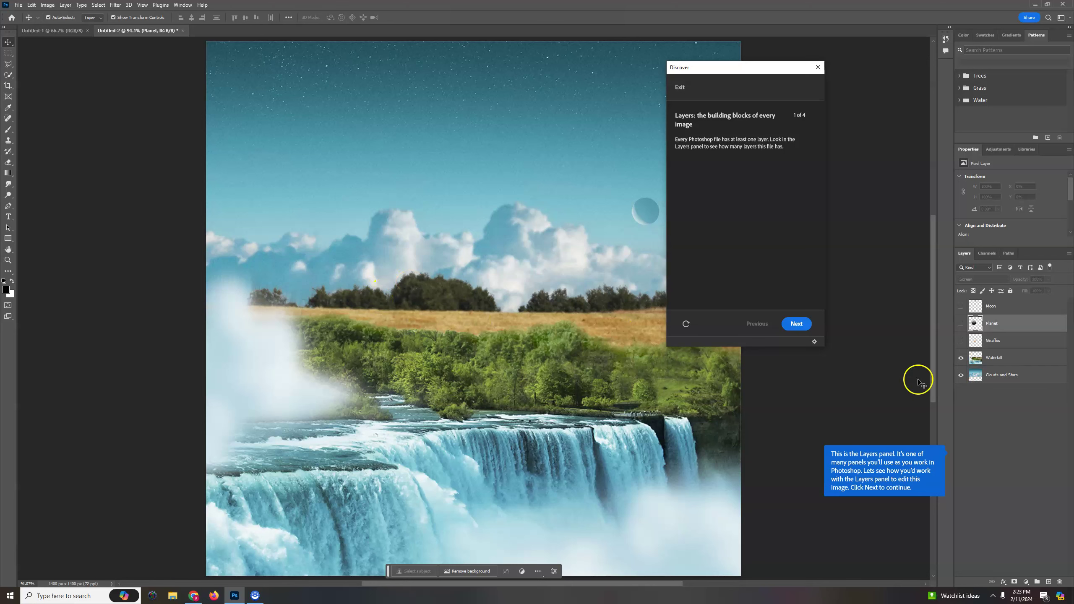
{"action": "left_click", "coordinate": [962, 358]}
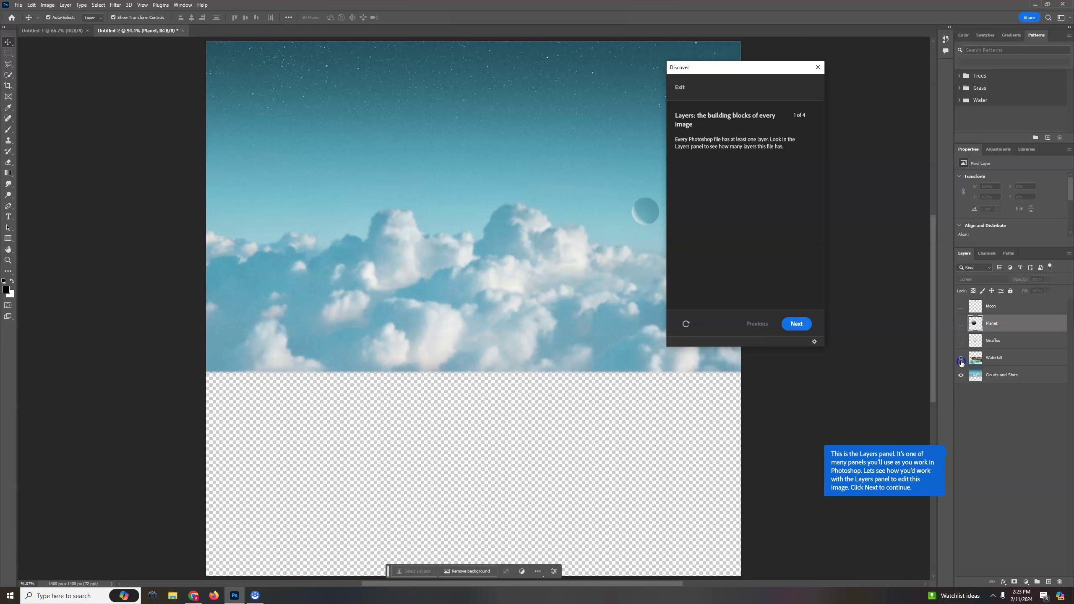
{"action": "left_click", "coordinate": [962, 359]}
{"action": "left_click", "coordinate": [961, 341]}
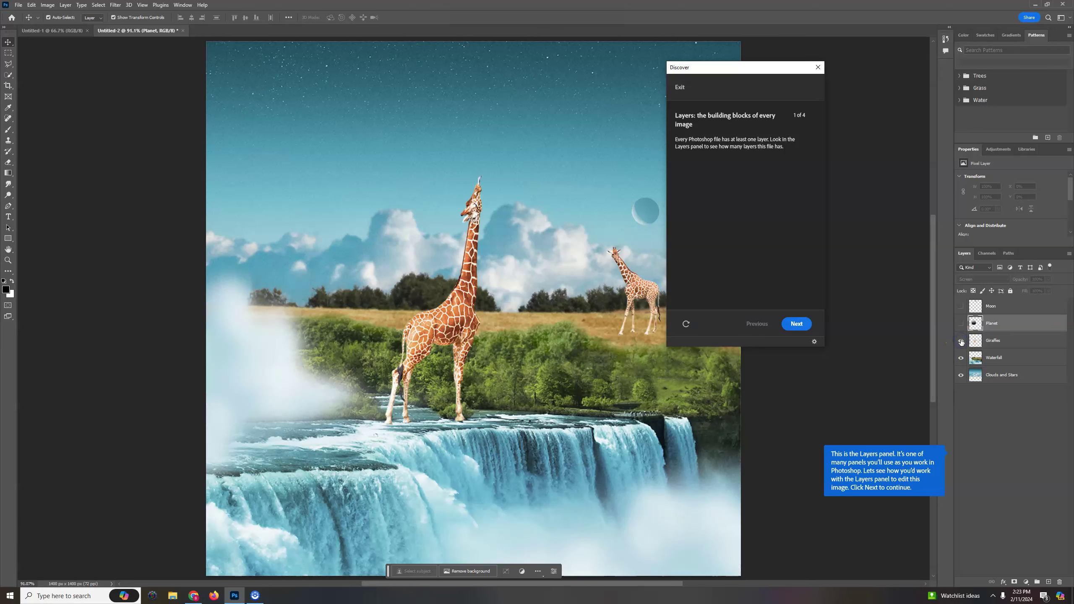
{"action": "left_click", "coordinate": [962, 324]}
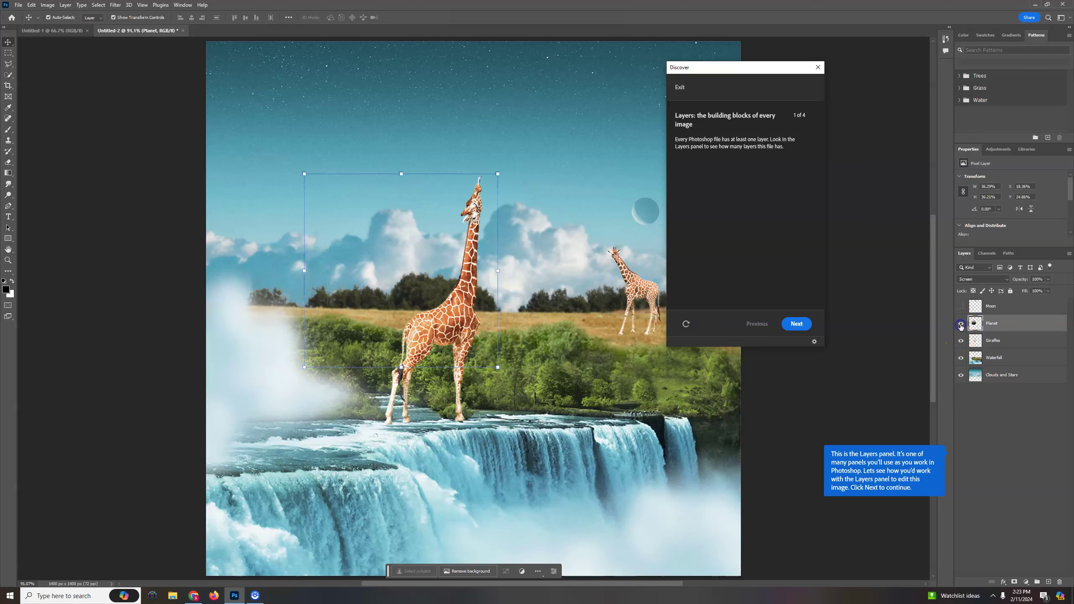
{"action": "left_click", "coordinate": [961, 323]}
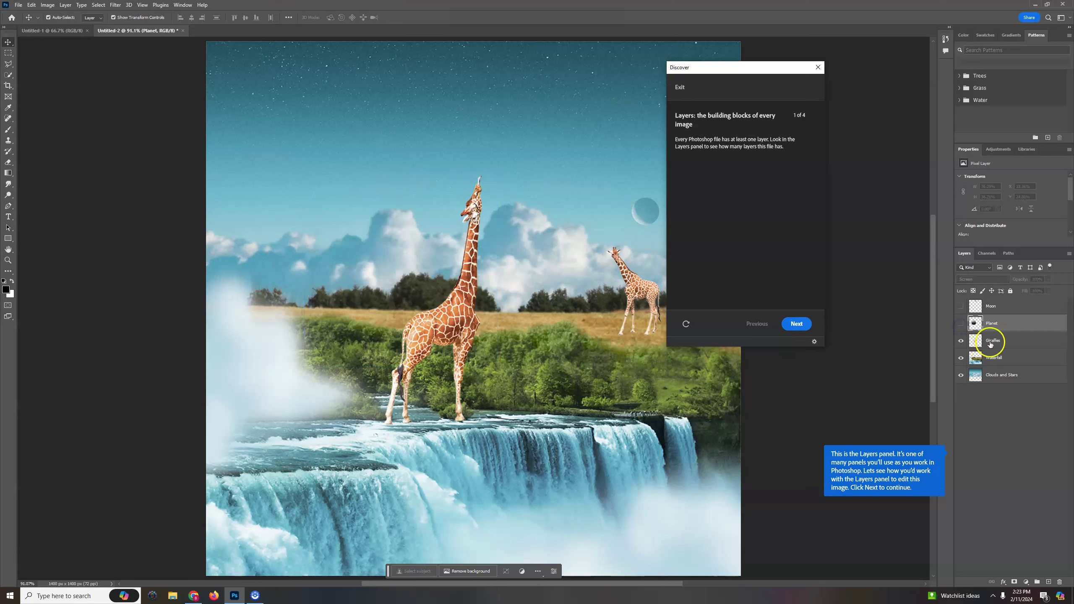
- Move Waterfall above Giraffes and Planet below Giraffes with Moon and Planet shown, then advance the walkthrough
{"action": "mouse_move", "coordinate": [999, 358]}
{"action": "left_mouse_down"}
{"action": "mouse_move", "coordinate": [1003, 339]}
{"action": "mouse_move", "coordinate": [1001, 367]}
{"action": "left_mouse_up"}
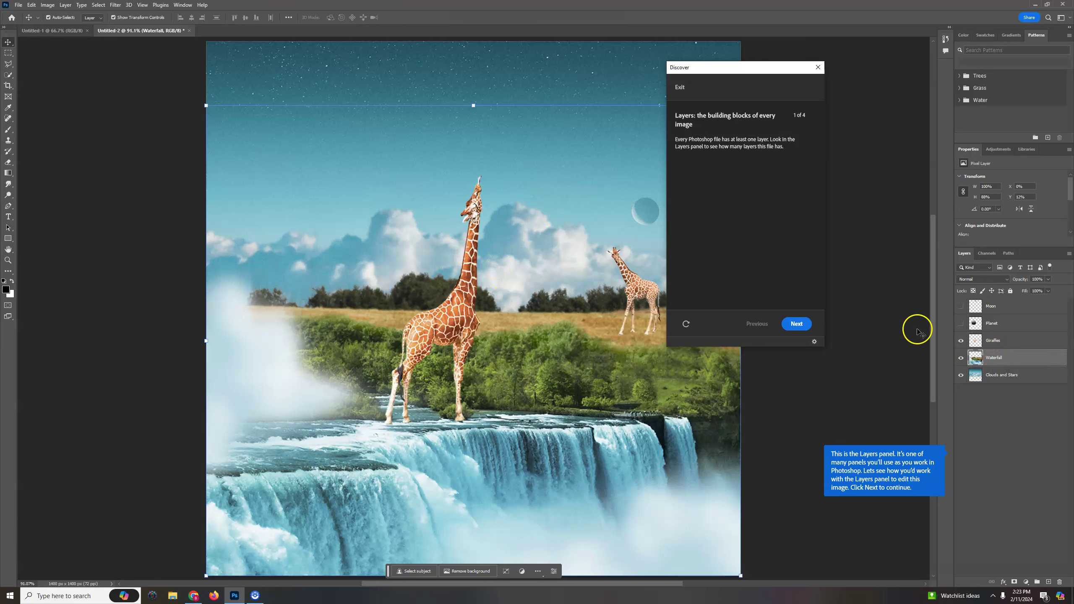
{"action": "left_click", "coordinate": [876, 486]}
{"action": "left_click", "coordinate": [962, 323]}
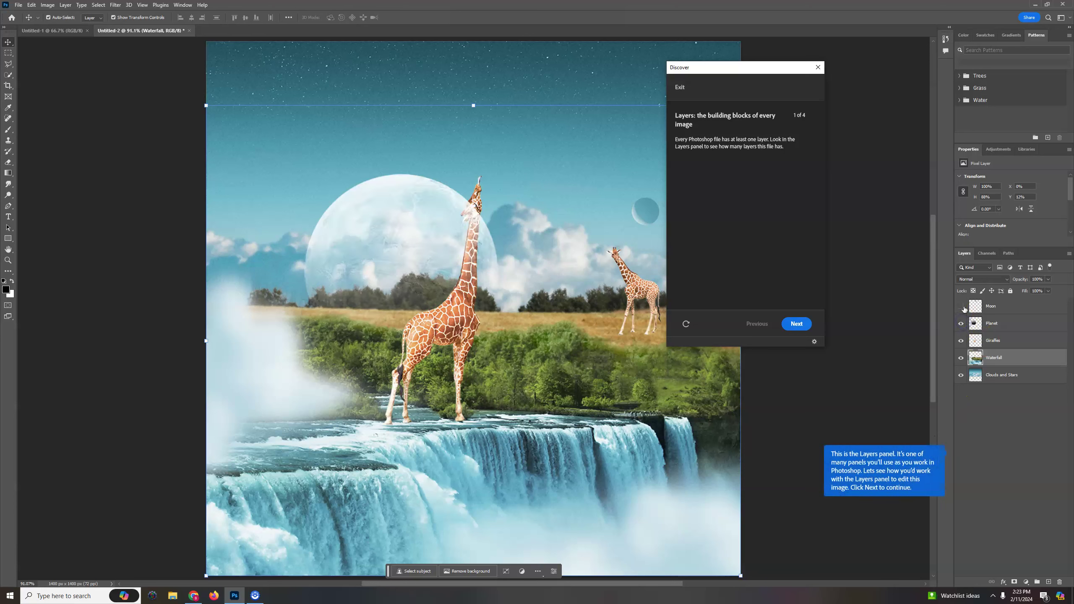
{"action": "left_click", "coordinate": [961, 306]}
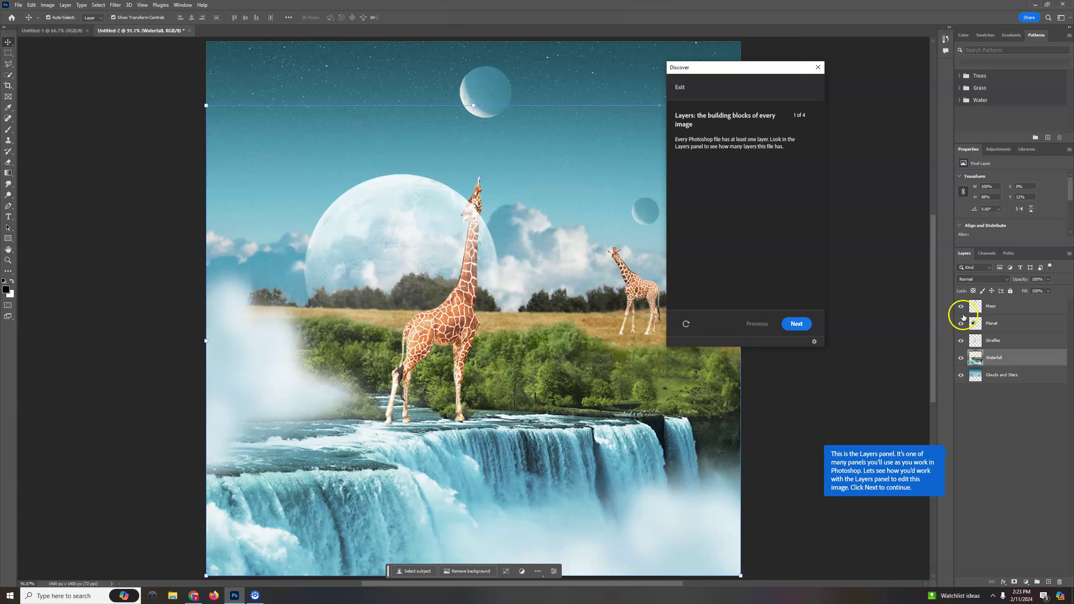
{"action": "left_click", "coordinate": [962, 323]}
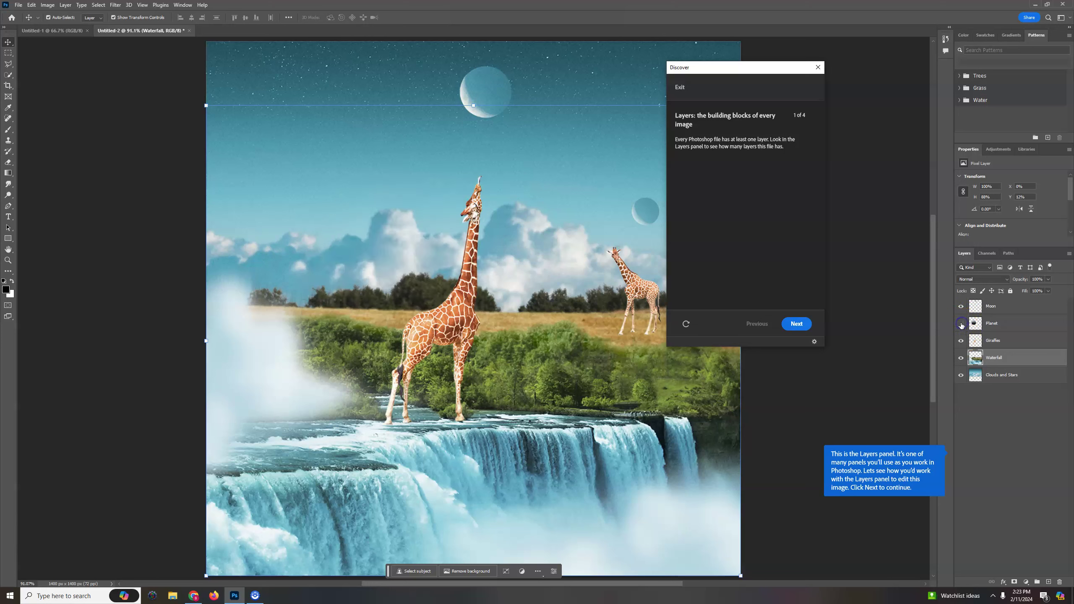
{"action": "left_click", "coordinate": [962, 324]}
{"action": "left_click", "coordinate": [1001, 325]}
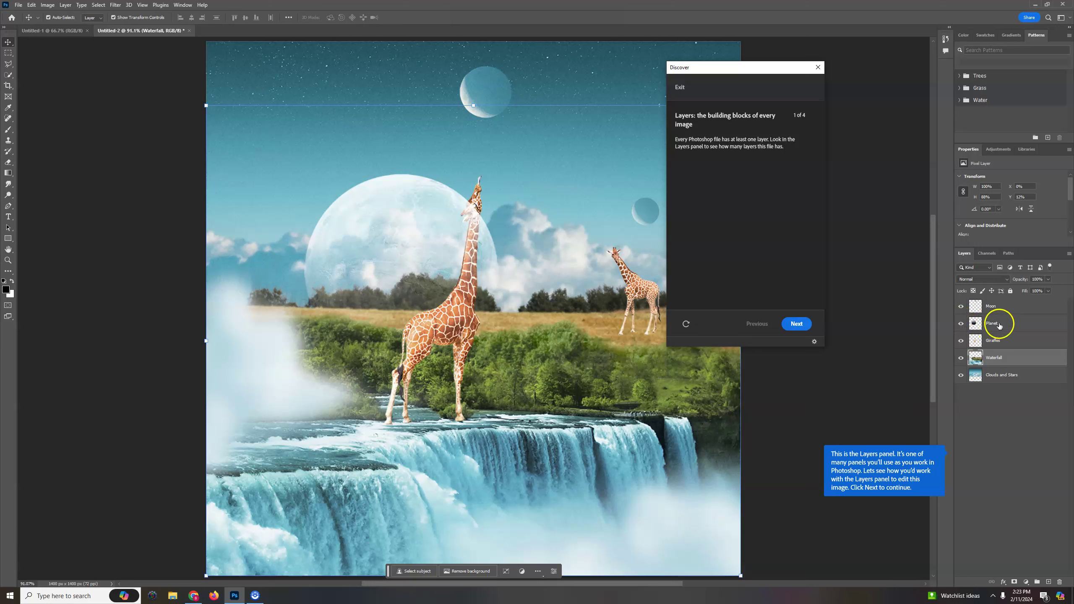
{"action": "left_click_drag", "start_coordinate": [1001, 324], "coordinate": [1008, 363]}
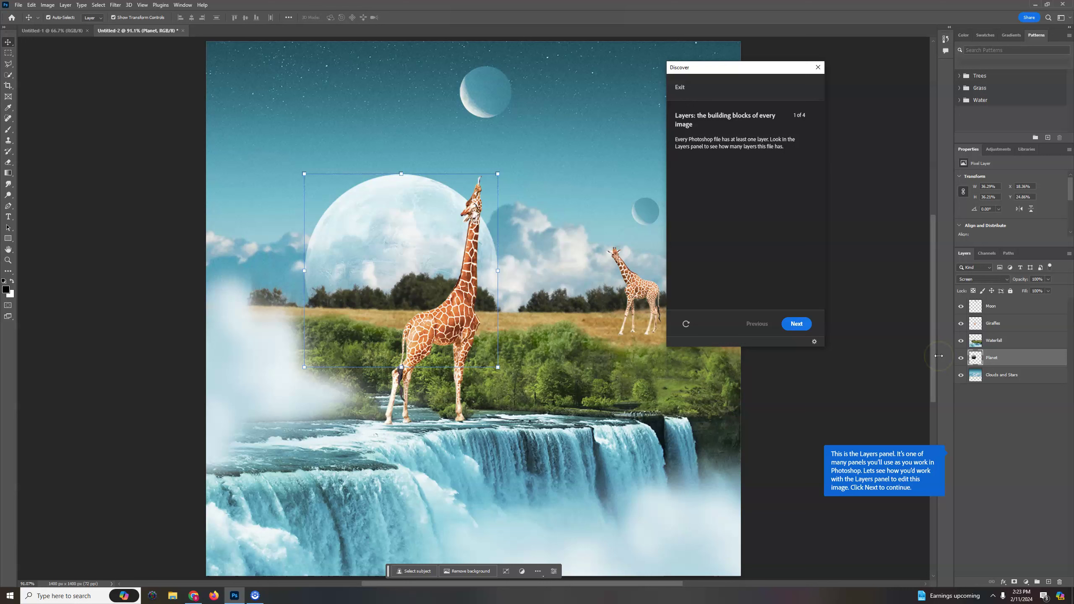
{"action": "left_click", "coordinate": [798, 324]}
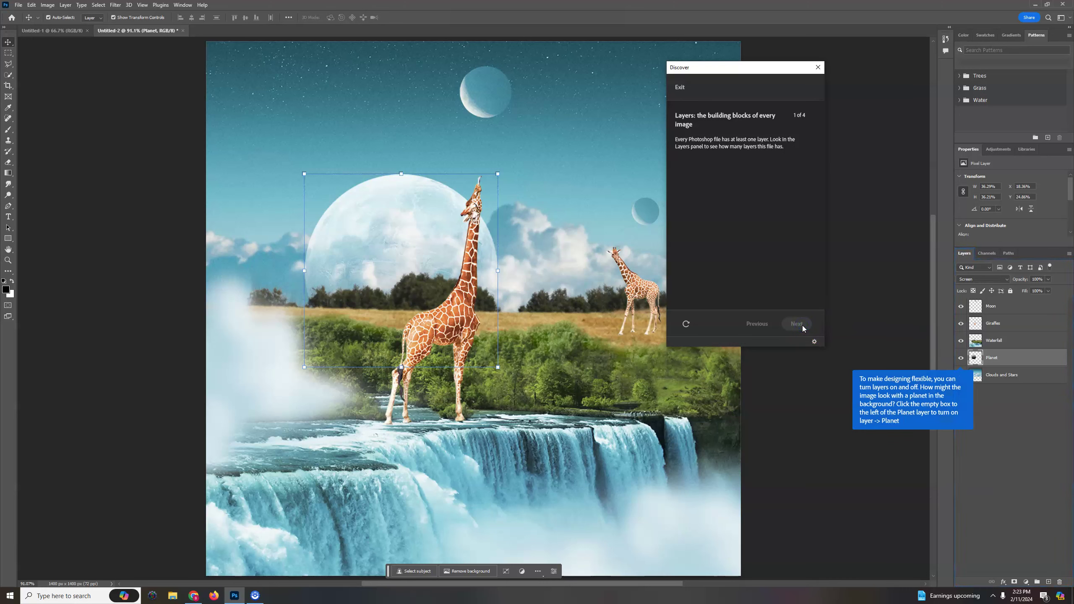
- Hide and reshow the Waterfall and Planet layers, then turn off Show Transform Controls
{"action": "left_click", "coordinate": [961, 341]}
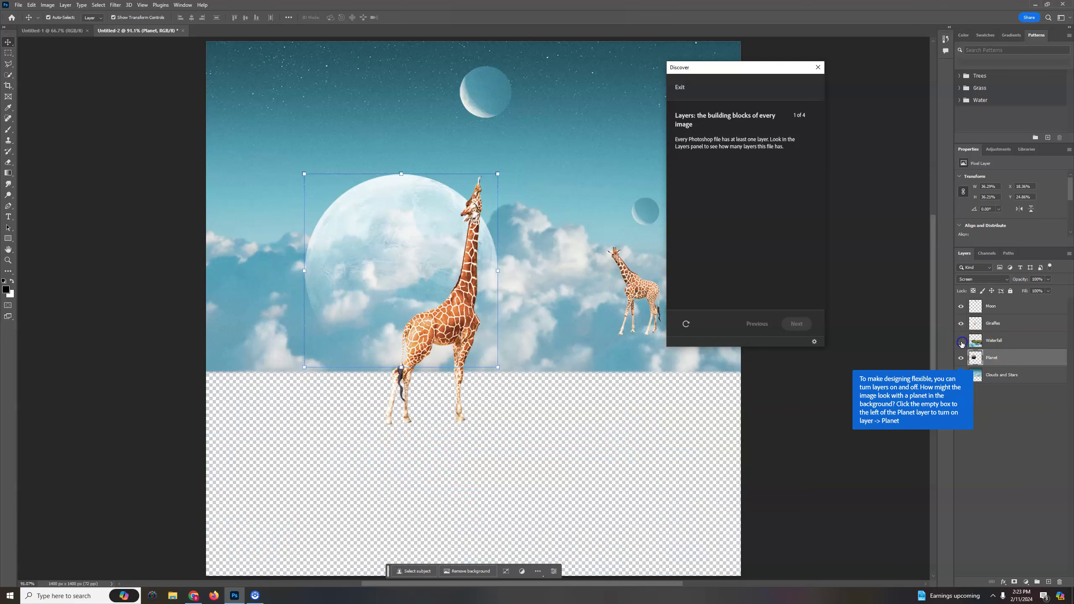
{"action": "left_click", "coordinate": [961, 341]}
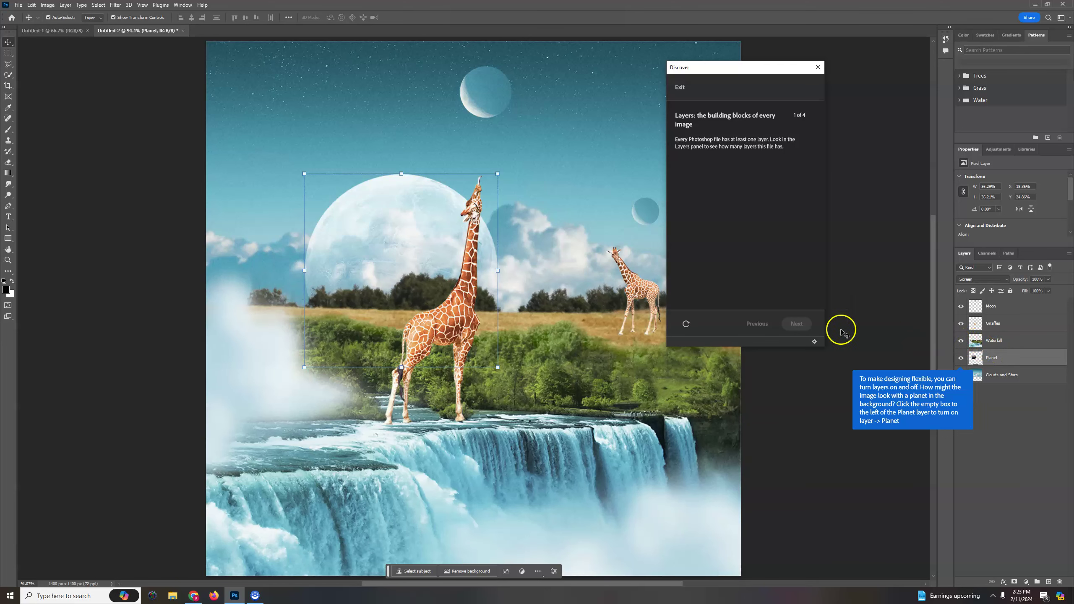
{"action": "left_click", "coordinate": [961, 358]}
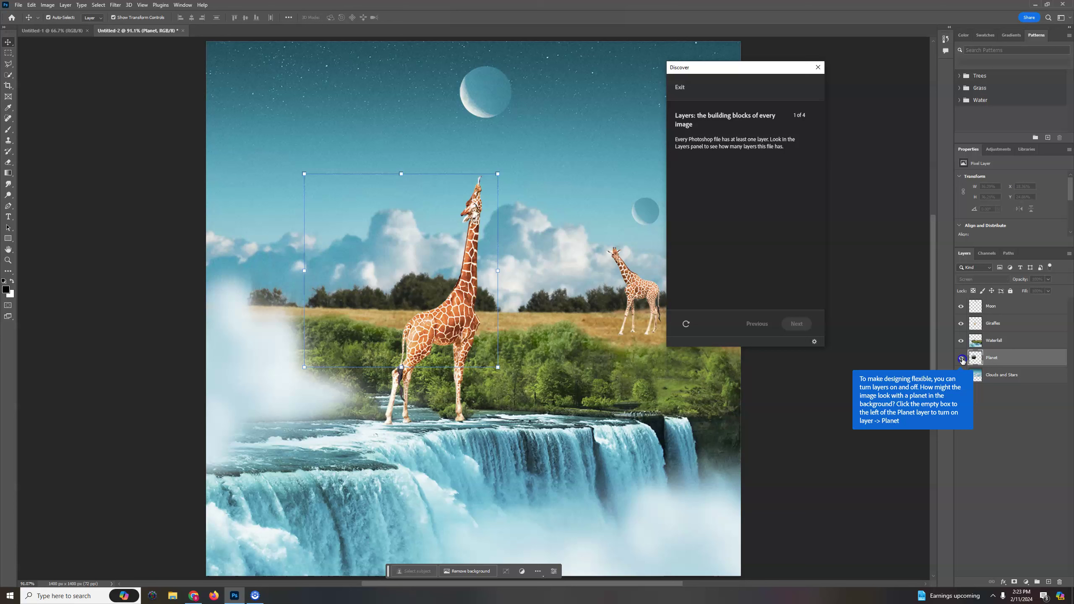
{"action": "left_click", "coordinate": [961, 358]}
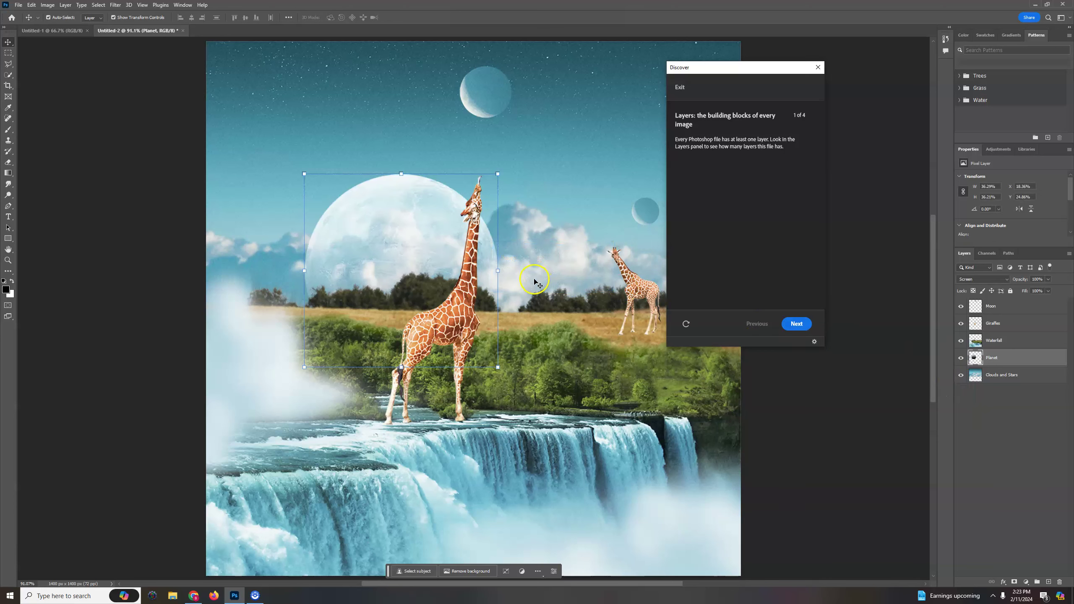
{"action": "left_click", "coordinate": [686, 261]}
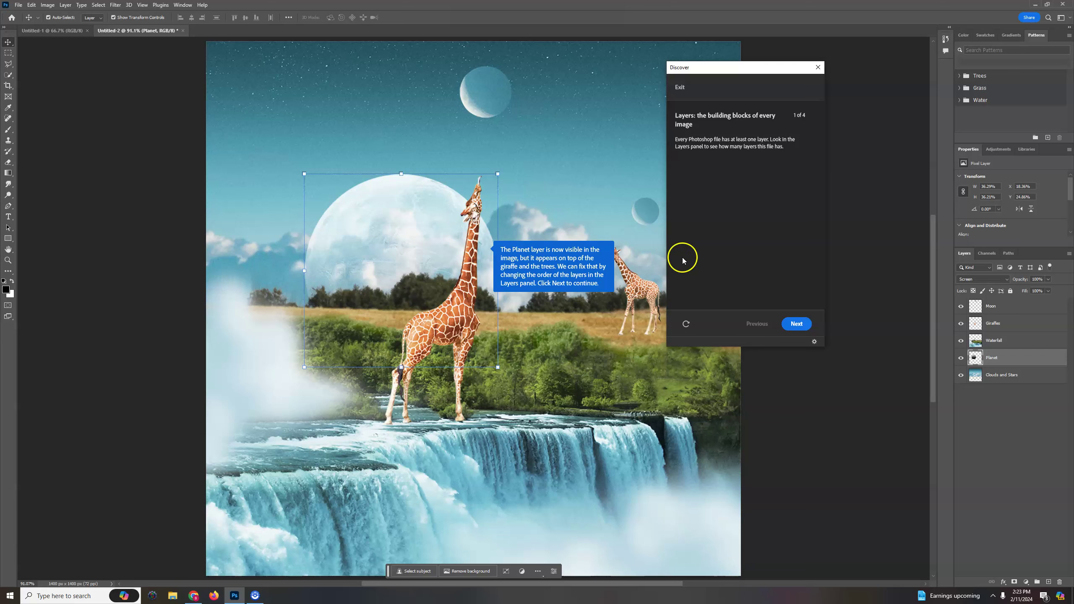
{"action": "left_click", "coordinate": [528, 238]}
{"action": "left_click", "coordinate": [113, 17]}
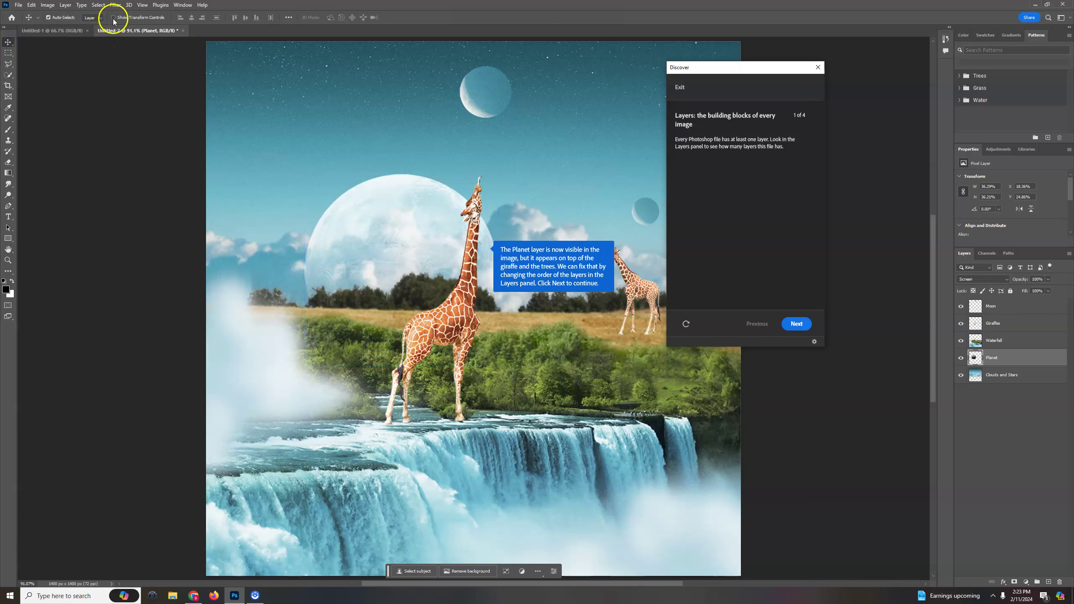
- Scale the planet to about 91% and shift it slightly up and left
{"action": "left_click", "coordinate": [113, 18]}
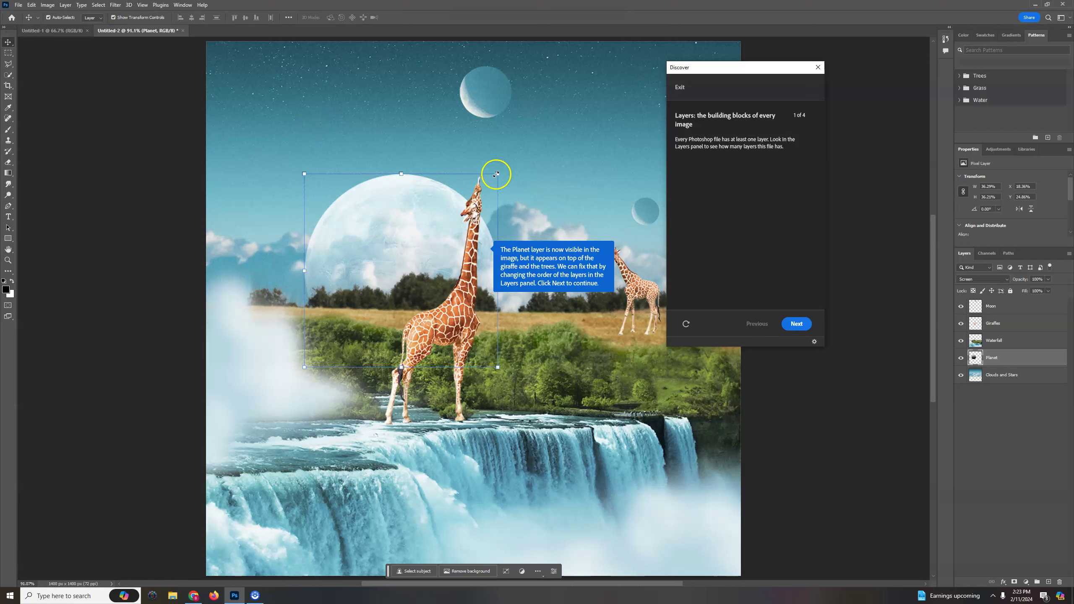
{"action": "left_click_drag", "start_coordinate": [496, 174], "coordinate": [486, 186]}
{"action": "left_click_drag", "start_coordinate": [395, 261], "coordinate": [388, 246]}
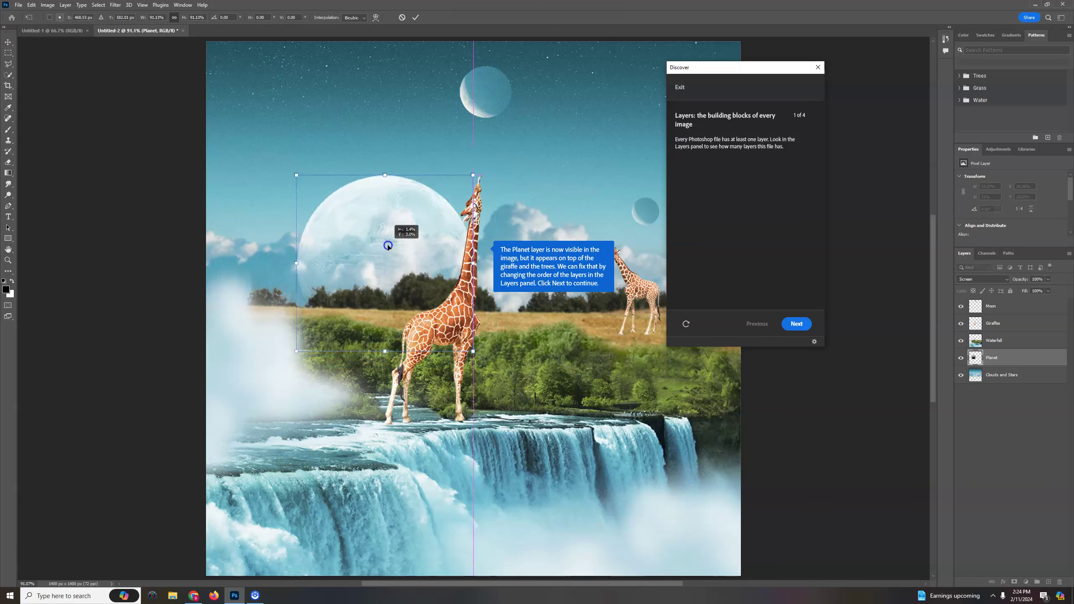
{"action": "left_click", "coordinate": [8, 41]}
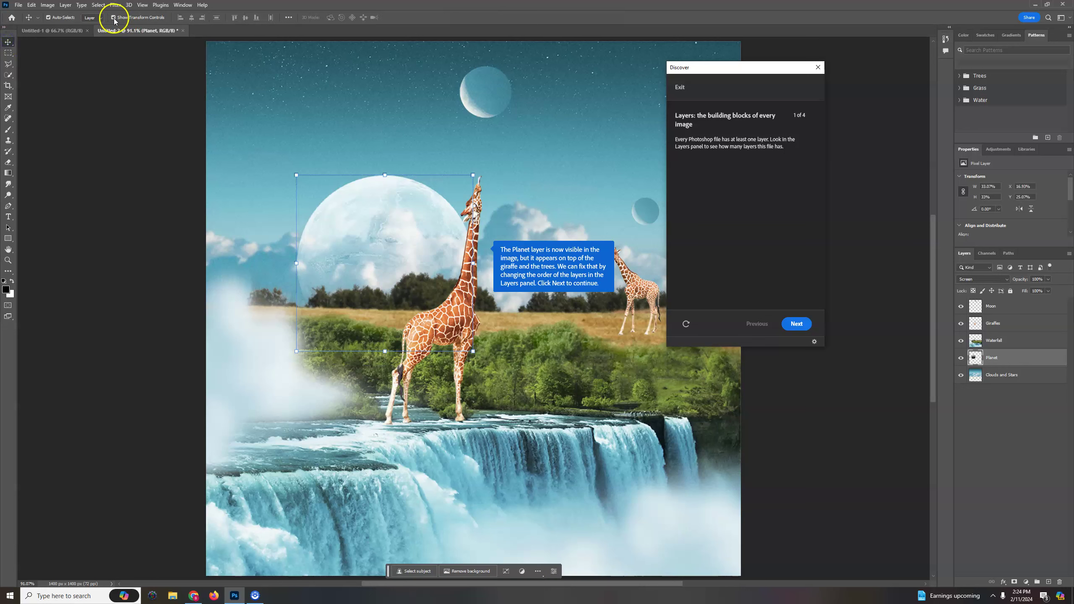
- Place the Planet layer beneath Waterfall and advance the tutorial to the Toolbar step
{"action": "left_click", "coordinate": [801, 324]}
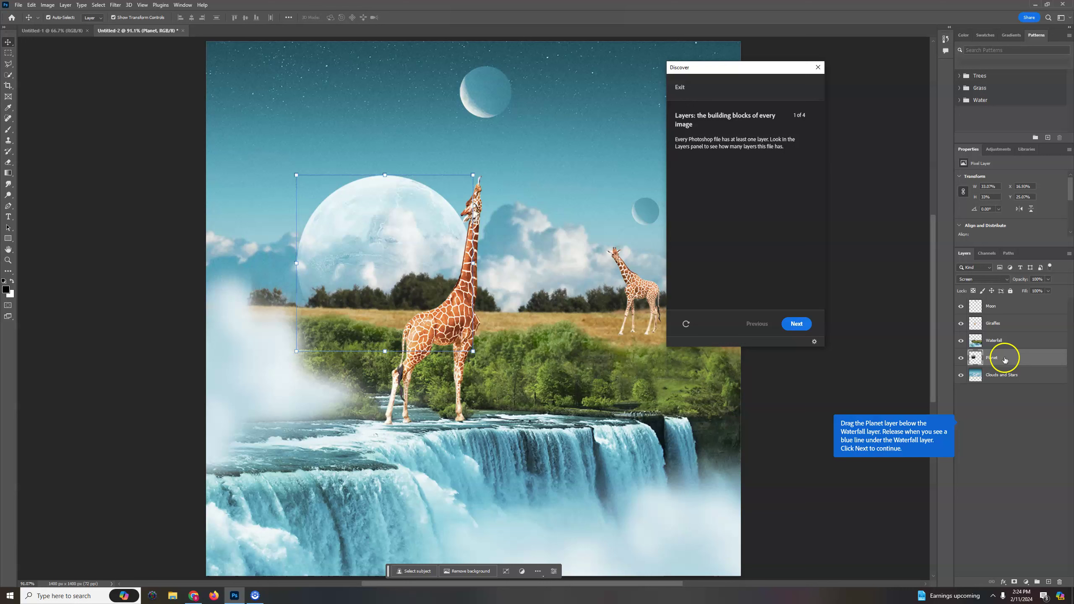
{"action": "mouse_move", "coordinate": [1006, 360]}
{"action": "left_mouse_down"}
{"action": "mouse_move", "coordinate": [1007, 339]}
{"action": "mouse_move", "coordinate": [1009, 365]}
{"action": "left_mouse_up"}
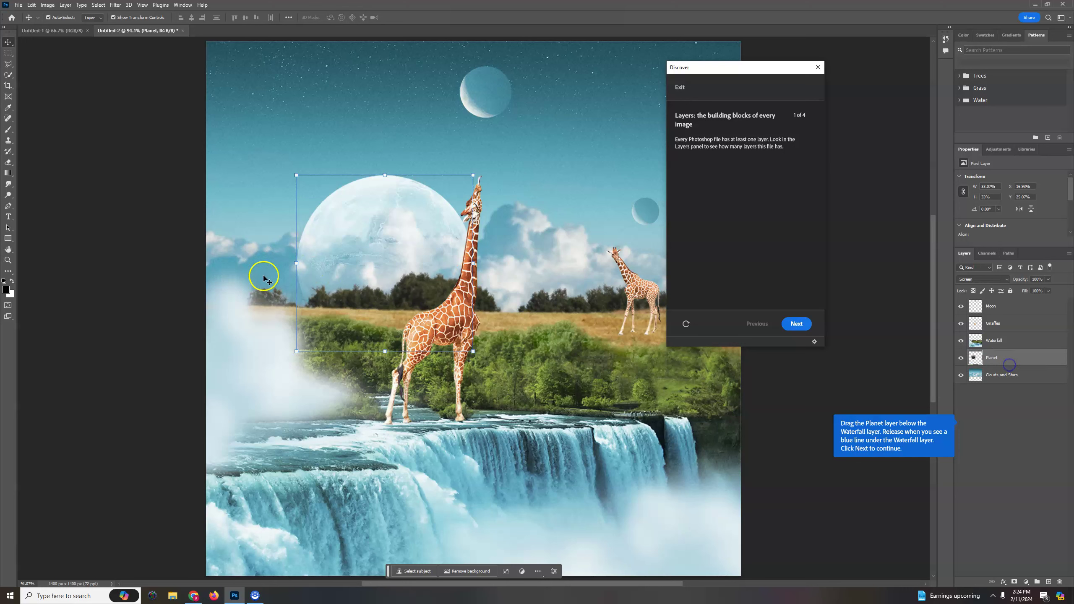
{"action": "left_click", "coordinate": [806, 333]}
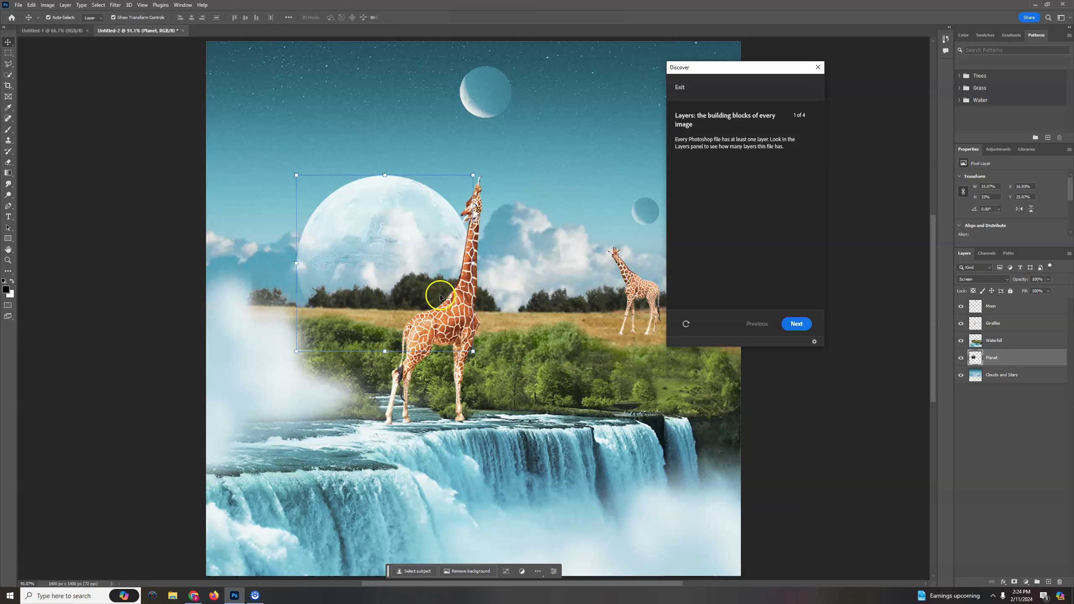
{"action": "left_click", "coordinate": [802, 329]}
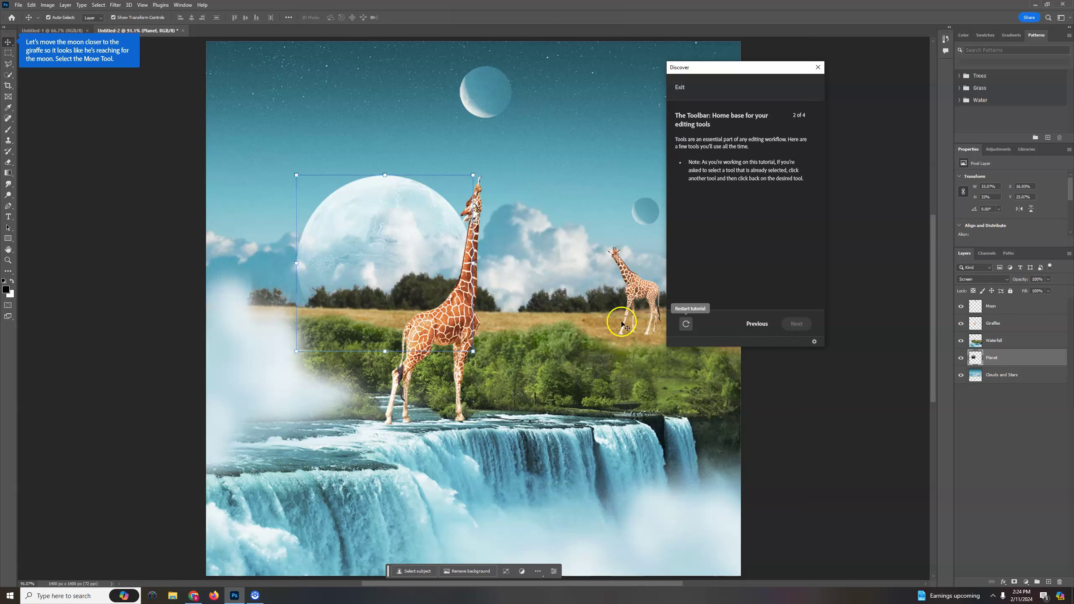
- Drag the moon down to sit just above the giraffe's head
{"action": "left_click", "coordinate": [492, 99]}
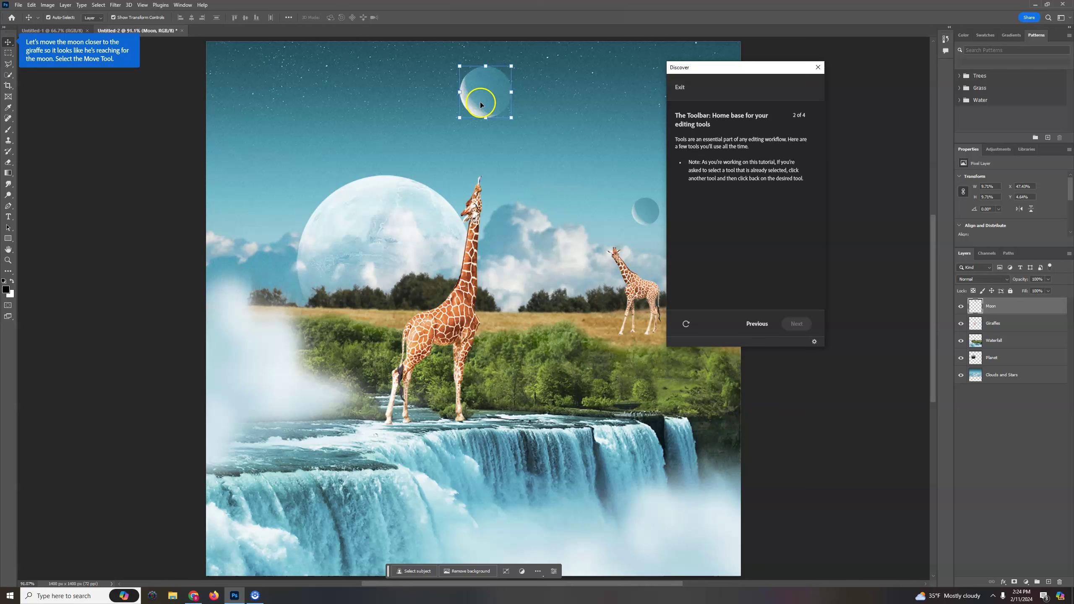
{"action": "left_click_drag", "start_coordinate": [481, 105], "coordinate": [493, 146]}
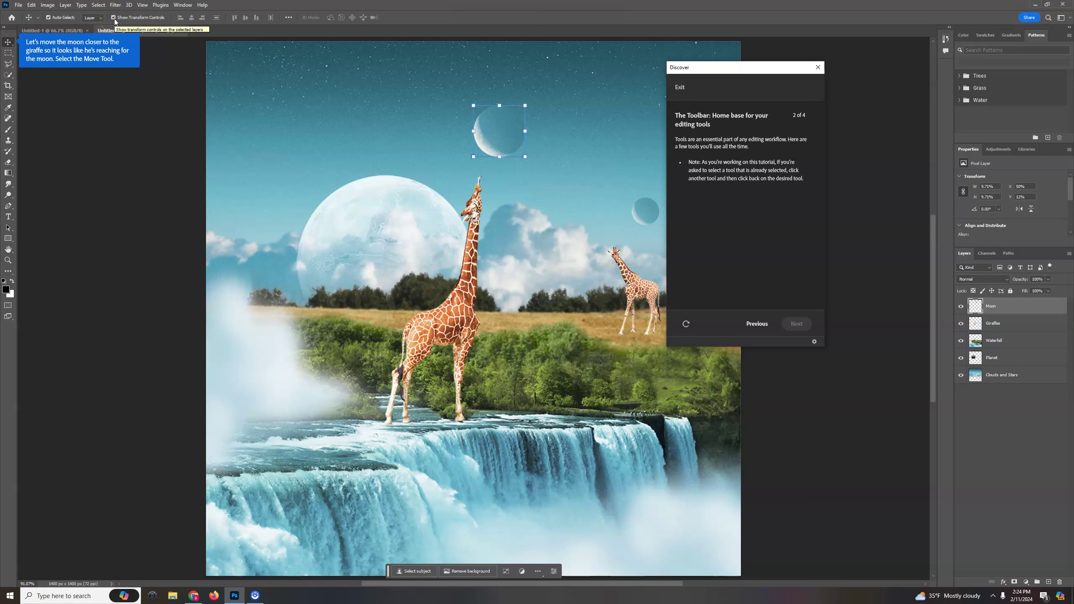
{"action": "left_click", "coordinate": [8, 42]}
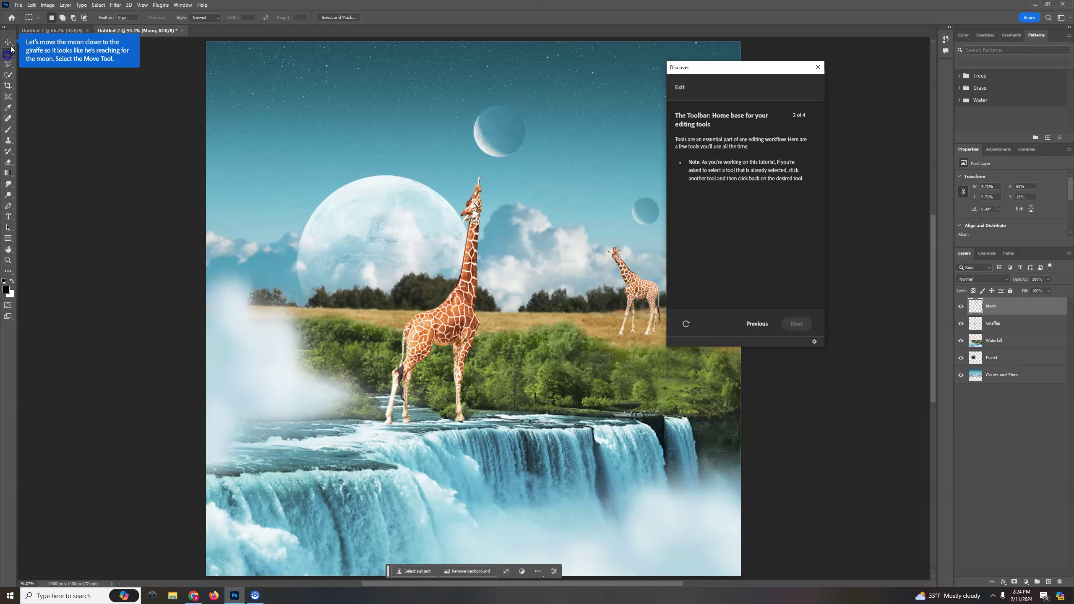
{"action": "left_click_drag", "start_coordinate": [510, 136], "coordinate": [510, 141]}
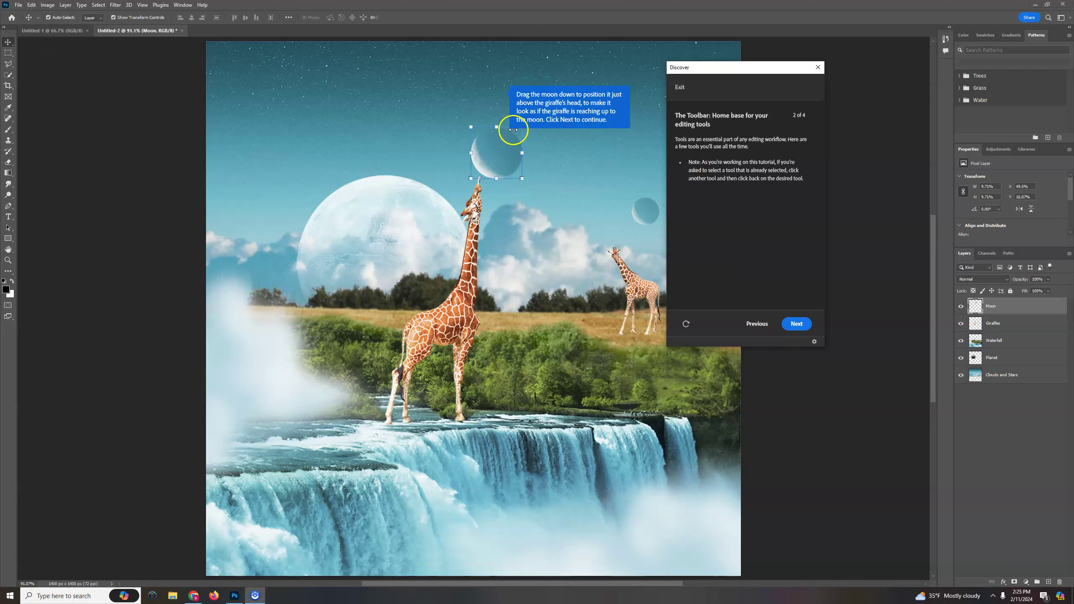
- Enlarge the moon to about 121%, nudge it up and right, and commit the transform
{"action": "left_click", "coordinate": [7, 55]}
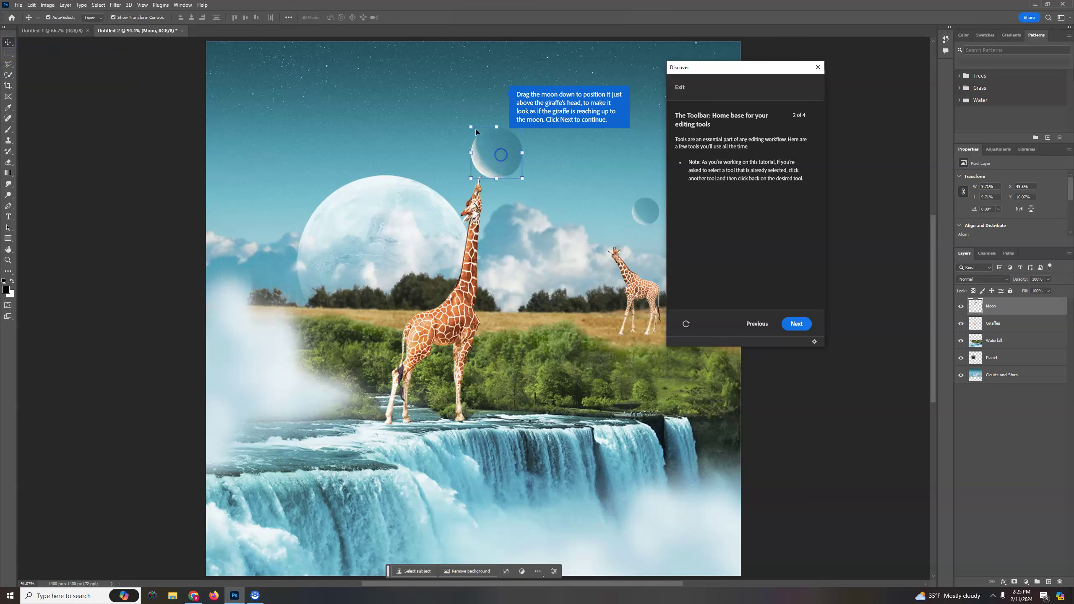
{"action": "left_click_drag", "start_coordinate": [473, 125], "coordinate": [461, 112]}
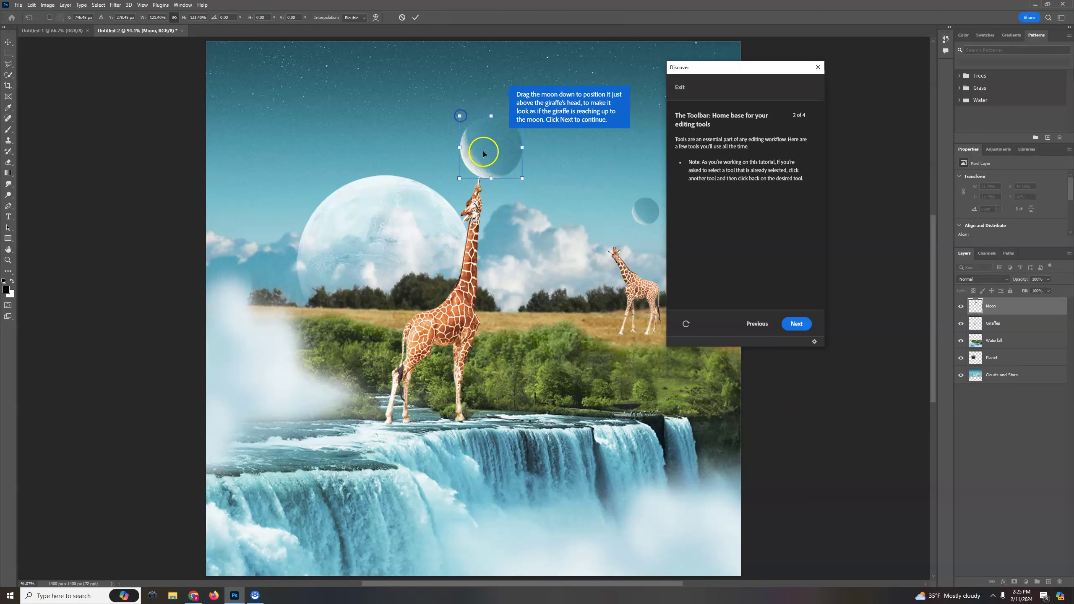
{"action": "left_click_drag", "start_coordinate": [480, 150], "coordinate": [488, 151]}
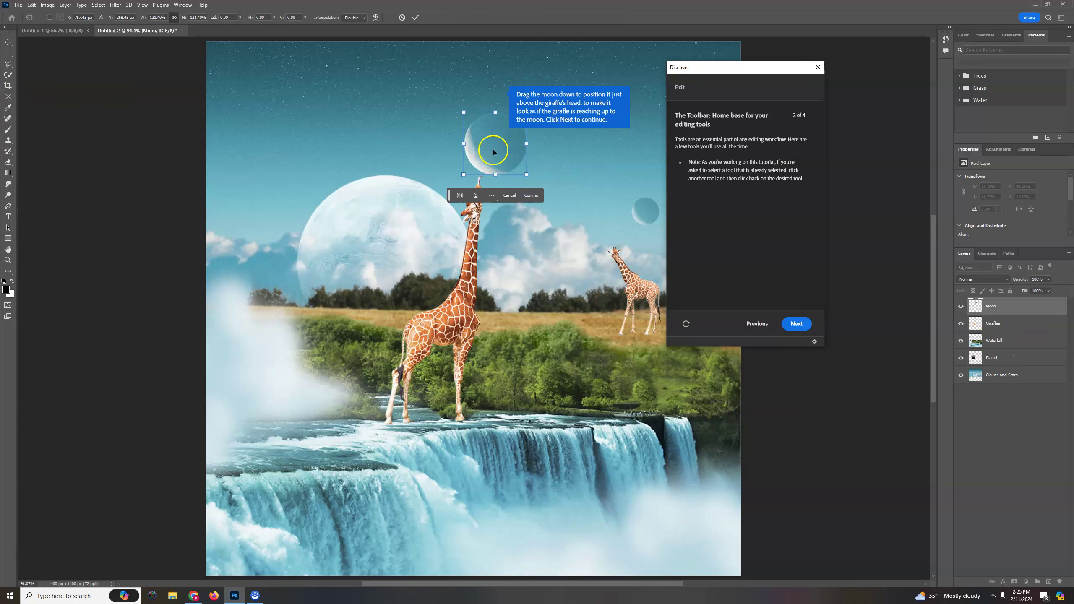
{"action": "double_click", "coordinate": [480, 150]}
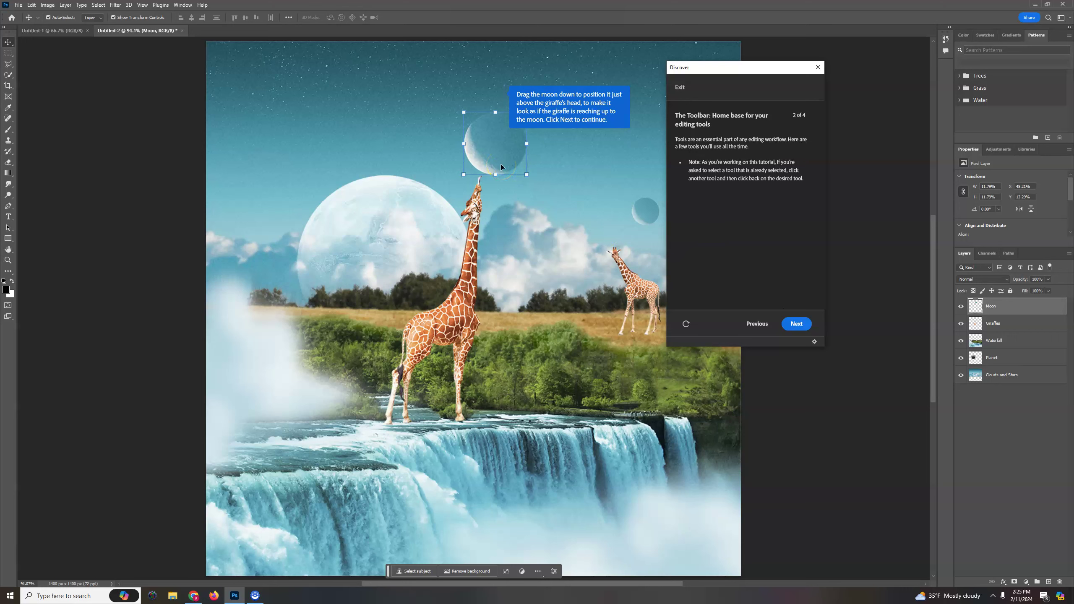
{"action": "left_click", "coordinate": [798, 324]}
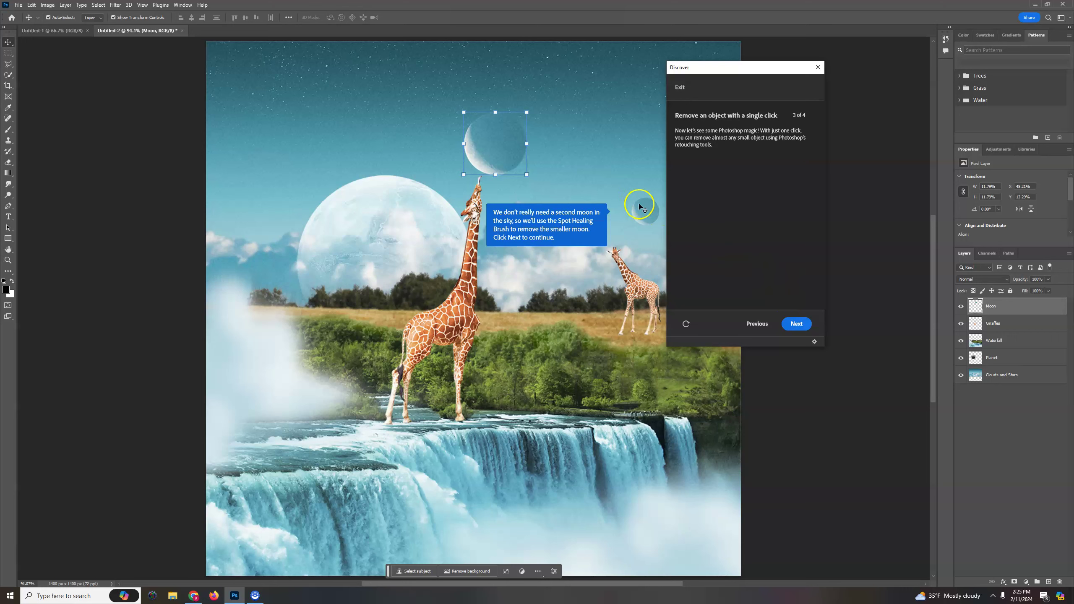
- Select the Clouds and Stars layer at the small moon and advance the tutorial
{"action": "left_click", "coordinate": [639, 219]}
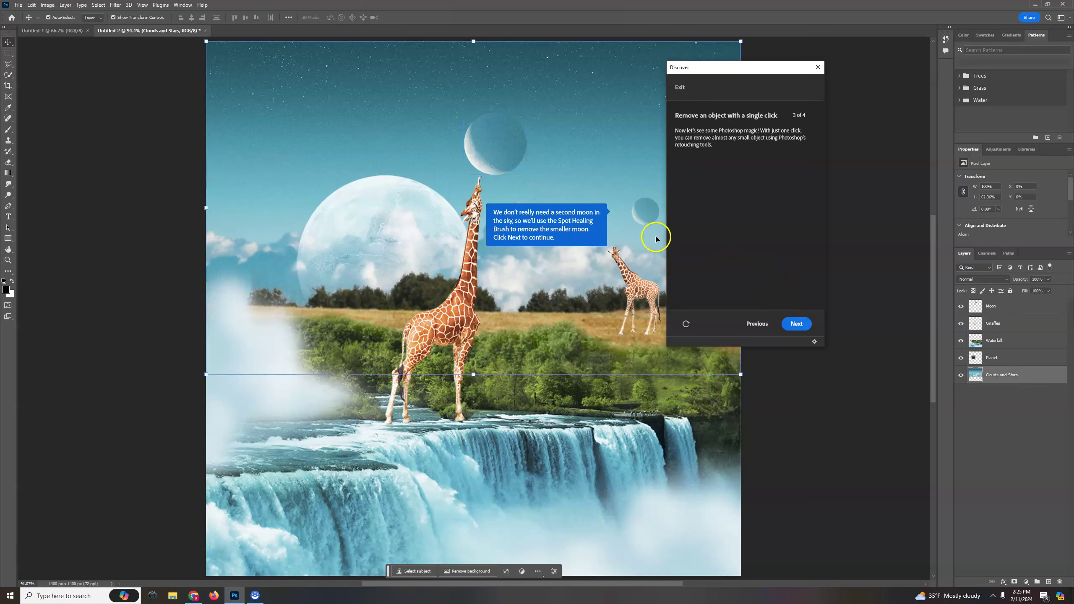
{"action": "left_click", "coordinate": [646, 213]}
{"action": "left_click", "coordinate": [798, 324]}
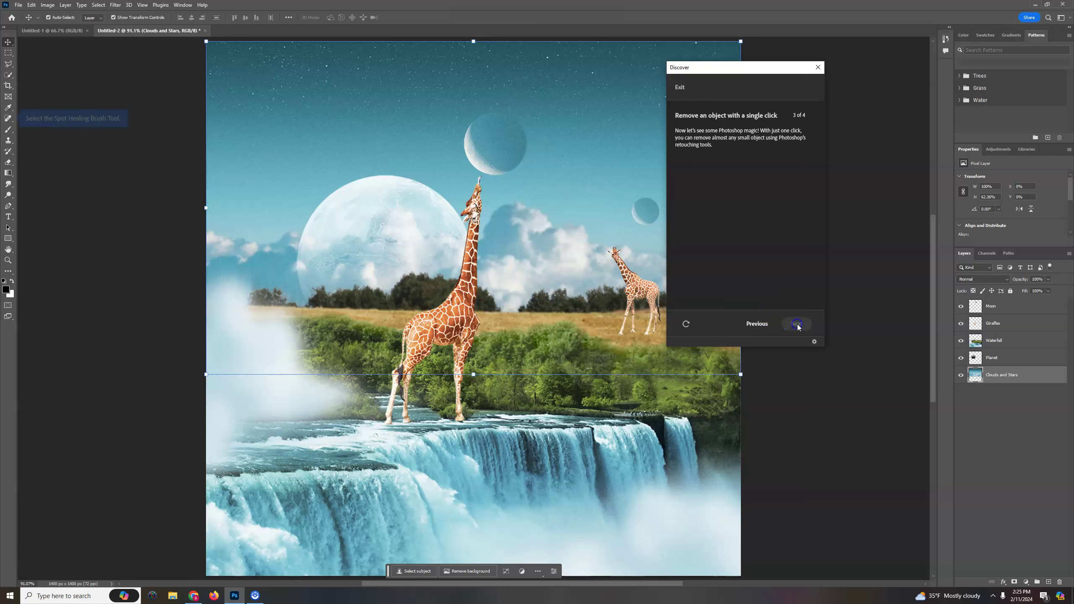
- Choose the Spot Healing Brush and set its brush to 63 px size with 0% hardness
{"action": "left_click", "coordinate": [9, 120]}
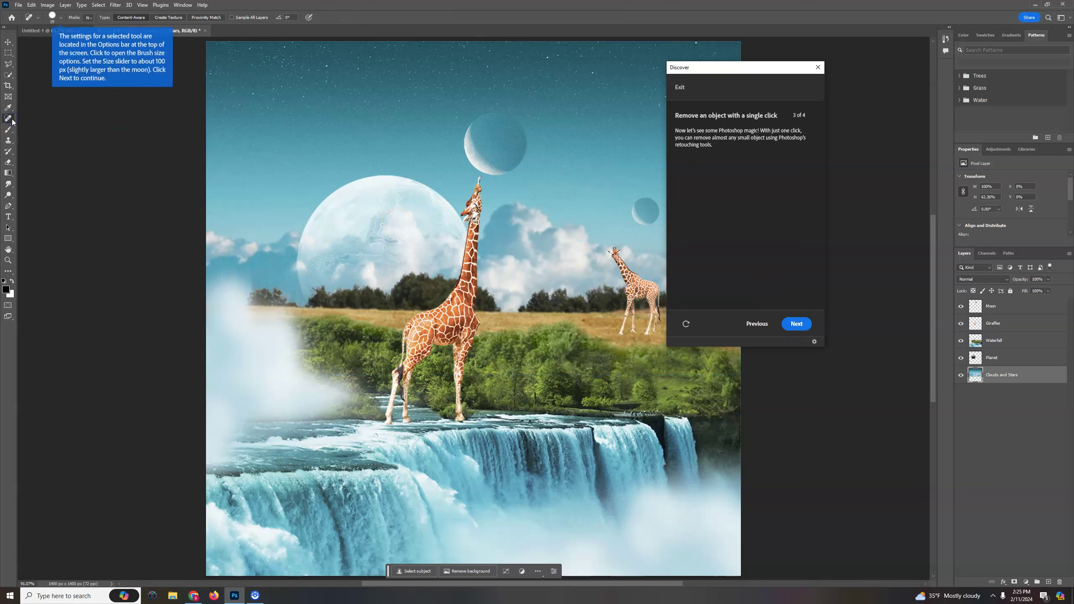
{"action": "left_click", "coordinate": [9, 120]}
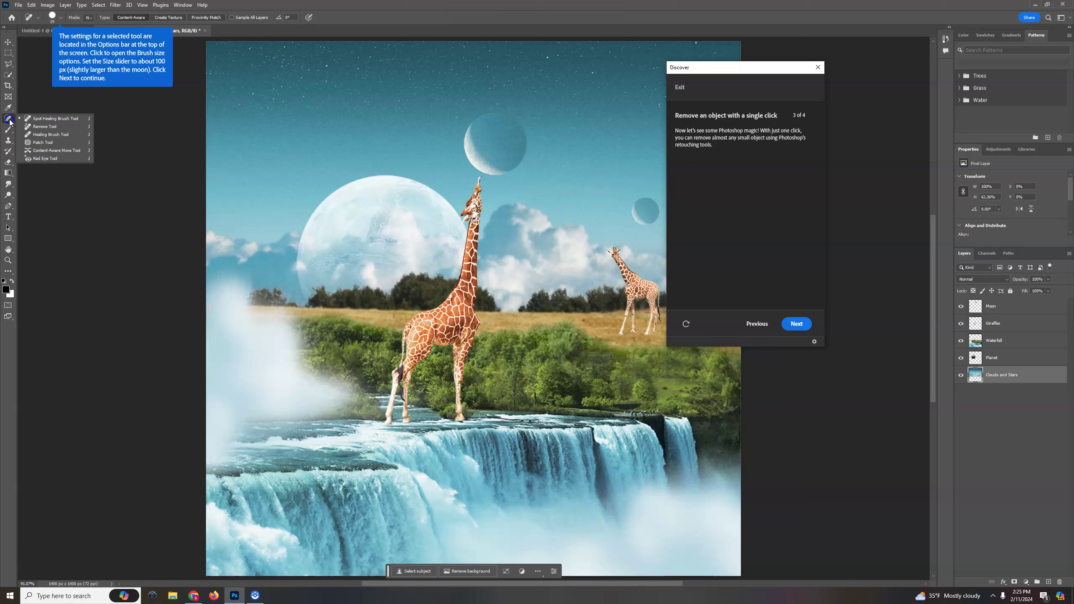
{"action": "left_click", "coordinate": [38, 118]}
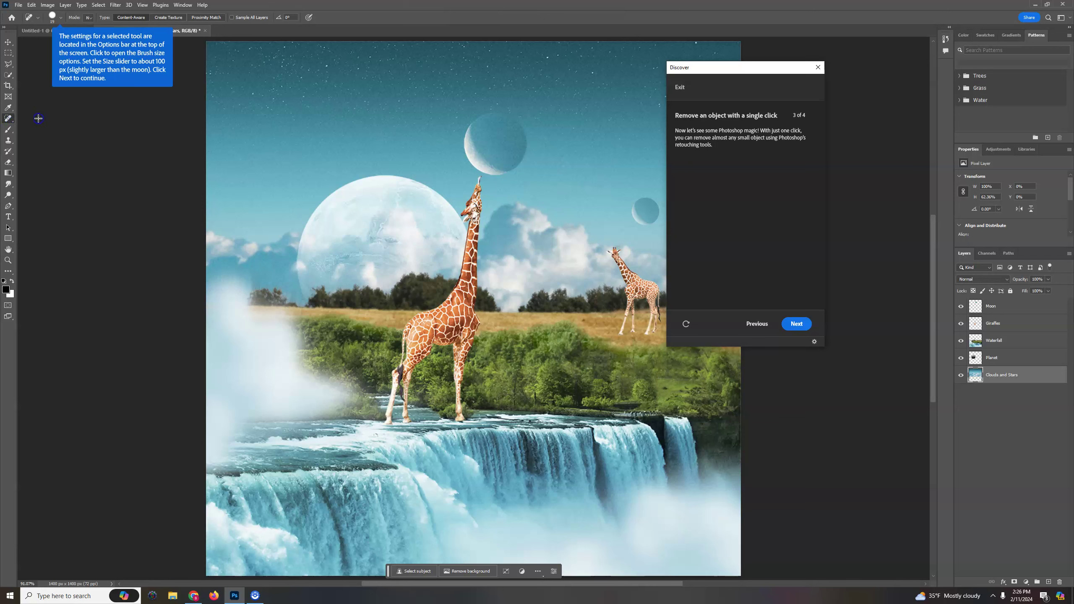
{"action": "left_click", "coordinate": [61, 19]}
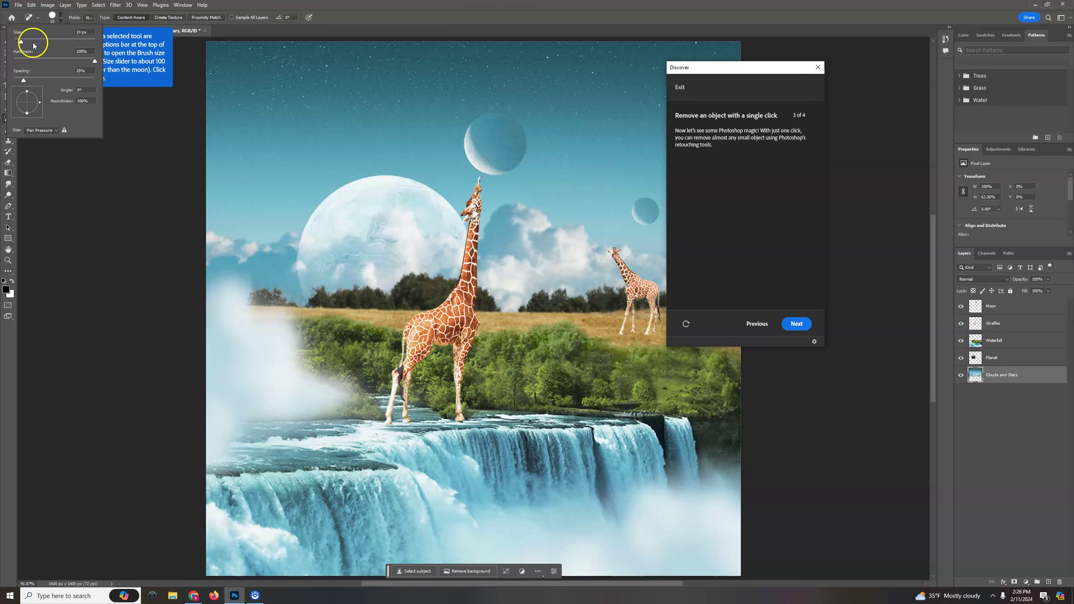
{"action": "left_click_drag", "start_coordinate": [21, 40], "coordinate": [22, 41]}
{"action": "left_click", "coordinate": [68, 60]}
{"action": "left_click_drag", "start_coordinate": [47, 60], "coordinate": [83, 62]}
{"action": "key", "text": "Tab"}
- Heal out the small moon beside the giraffe's head, redoing the stroke with a smaller brush
{"action": "left_click", "coordinate": [126, 57]}
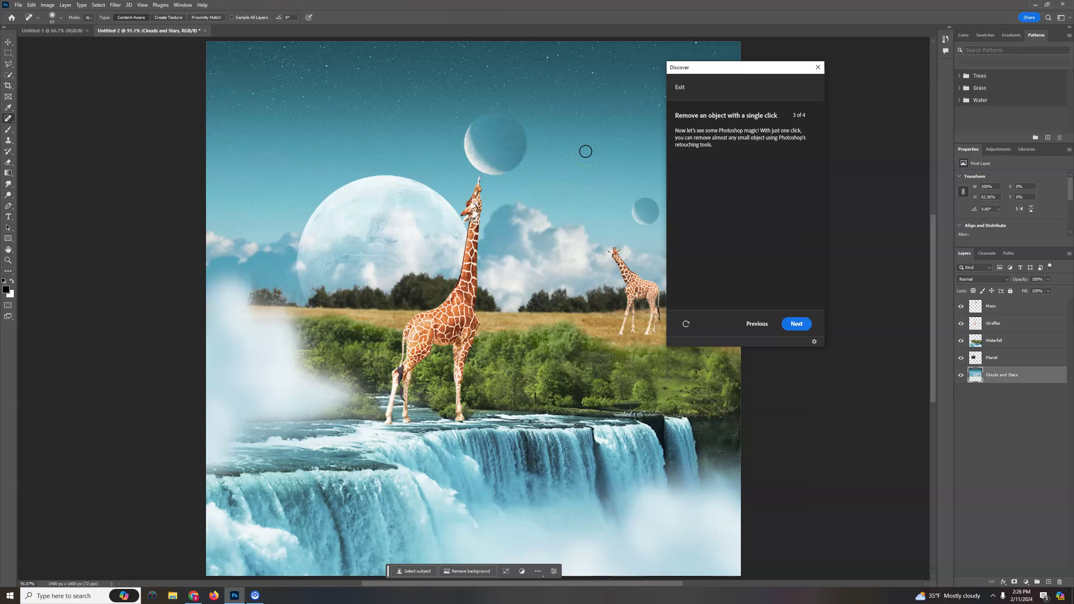
{"action": "left_click", "coordinate": [644, 198]}
{"action": "mouse_move", "coordinate": [644, 197]}
{"action": "left_mouse_down"}
{"action": "mouse_move", "coordinate": [626, 196]}
{"action": "mouse_move", "coordinate": [637, 212]}
{"action": "mouse_move", "coordinate": [650, 209]}
{"action": "left_mouse_up"}
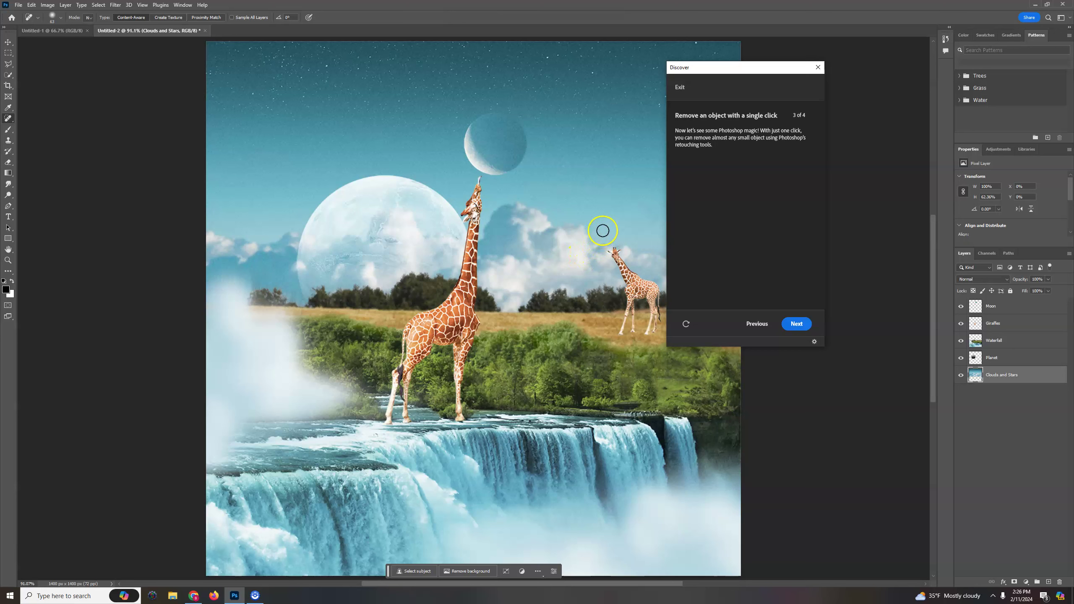
{"action": "key", "text": "ctrl+z"}
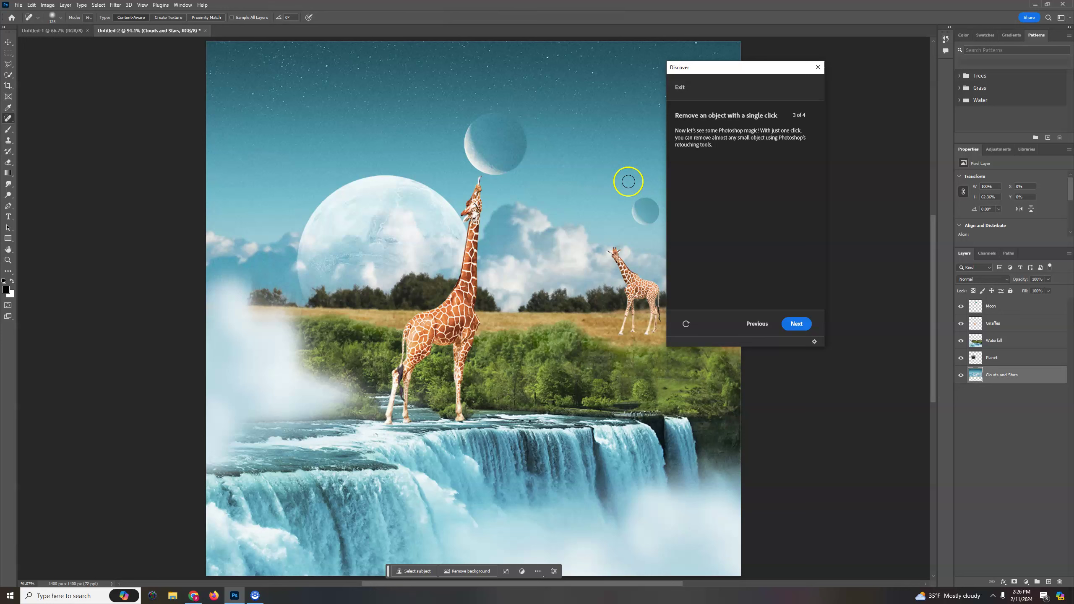
{"action": "key", "text": "bracketleft"}
{"action": "key", "text": "bracketleft"}
{"action": "left_click", "coordinate": [646, 209]}
{"action": "mouse_move", "coordinate": [644, 211]}
{"action": "left_mouse_down"}
{"action": "mouse_move", "coordinate": [656, 192]}
{"action": "mouse_move", "coordinate": [614, 178]}
{"action": "left_mouse_up"}
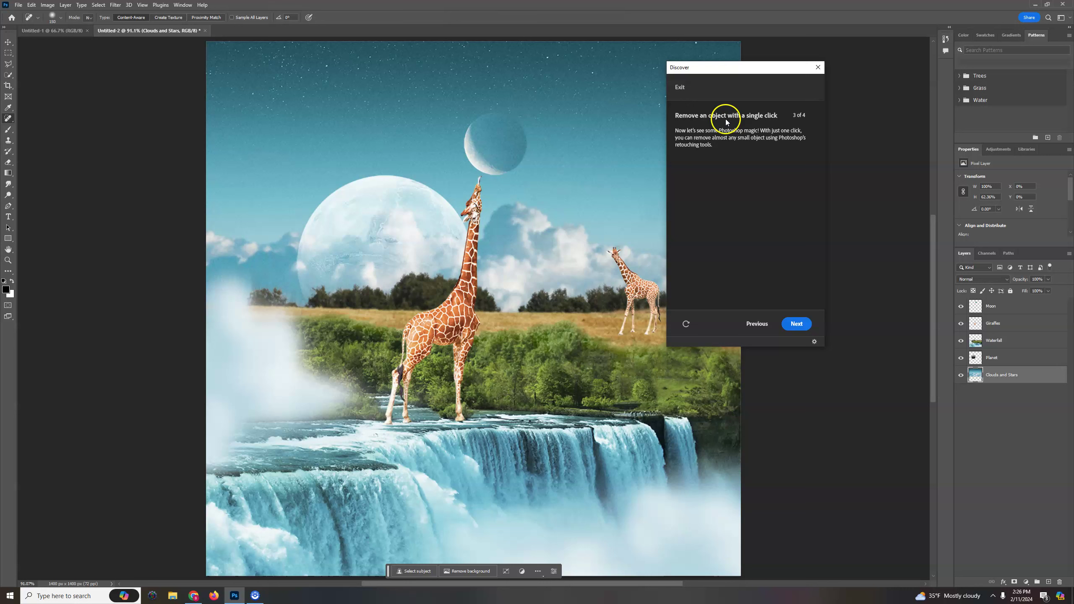
- Advance to tutorial step 4 of 4 and show the Adjustments panel, scrolling to Single adjustments
{"action": "left_click", "coordinate": [795, 322]}
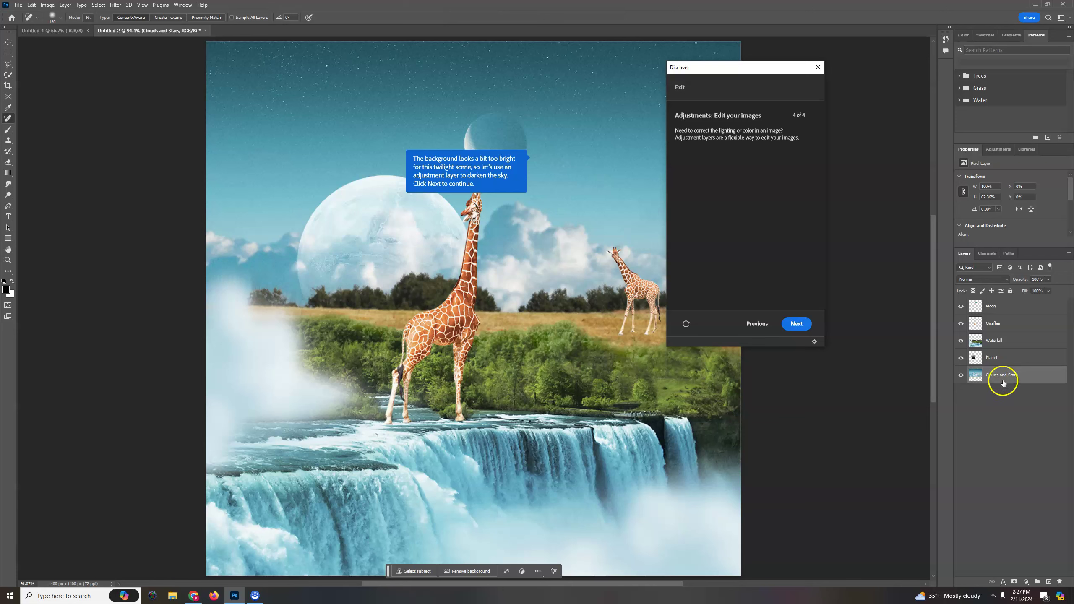
{"action": "left_click", "coordinate": [999, 149]}
{"action": "left_click", "coordinate": [797, 326]}
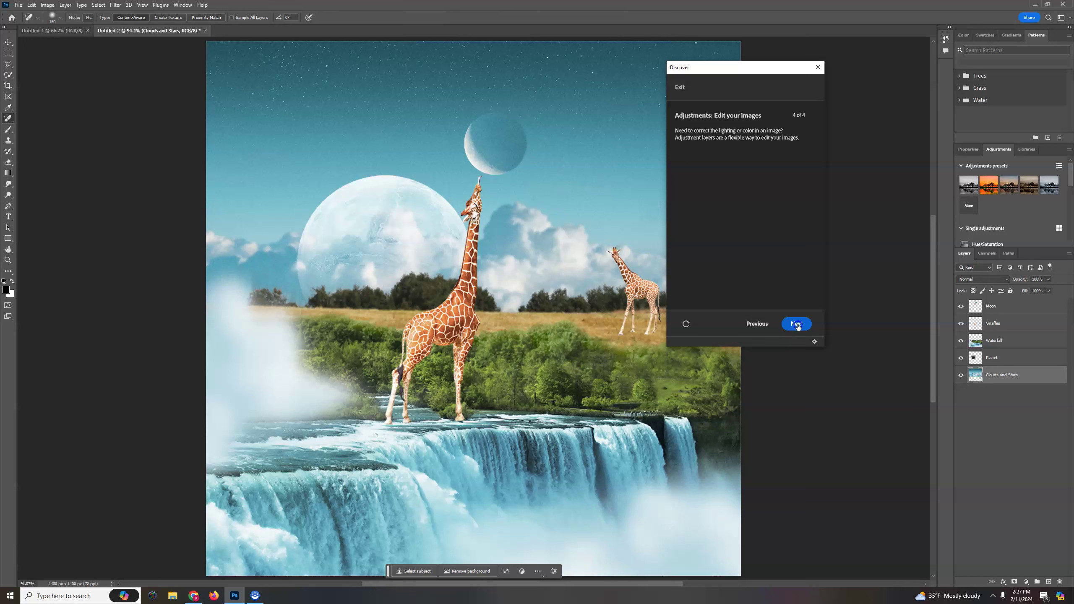
{"action": "left_click", "coordinate": [798, 330]}
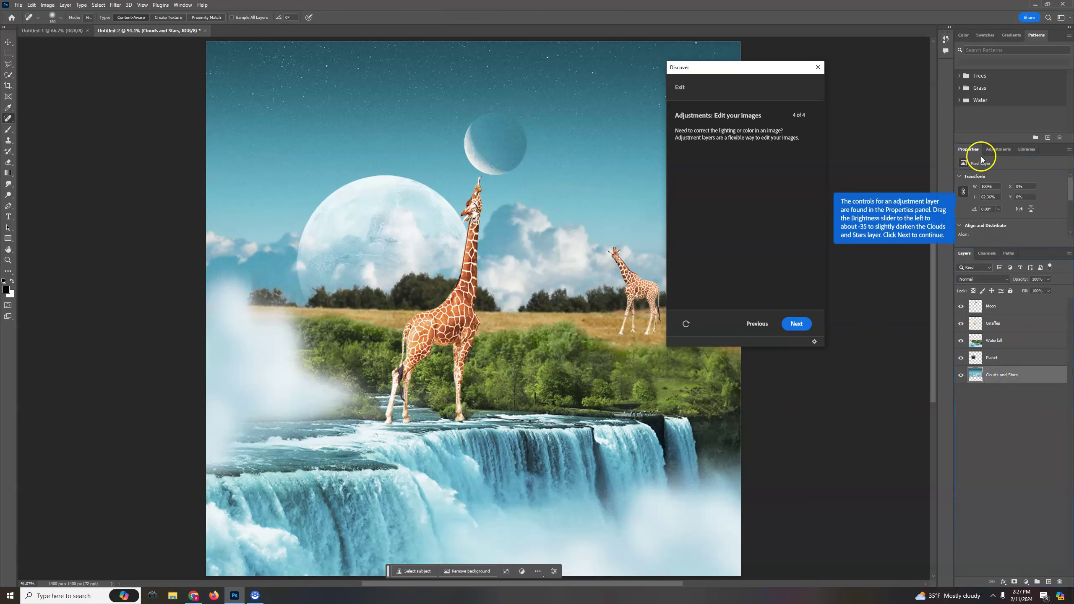
{"action": "left_click", "coordinate": [996, 150]}
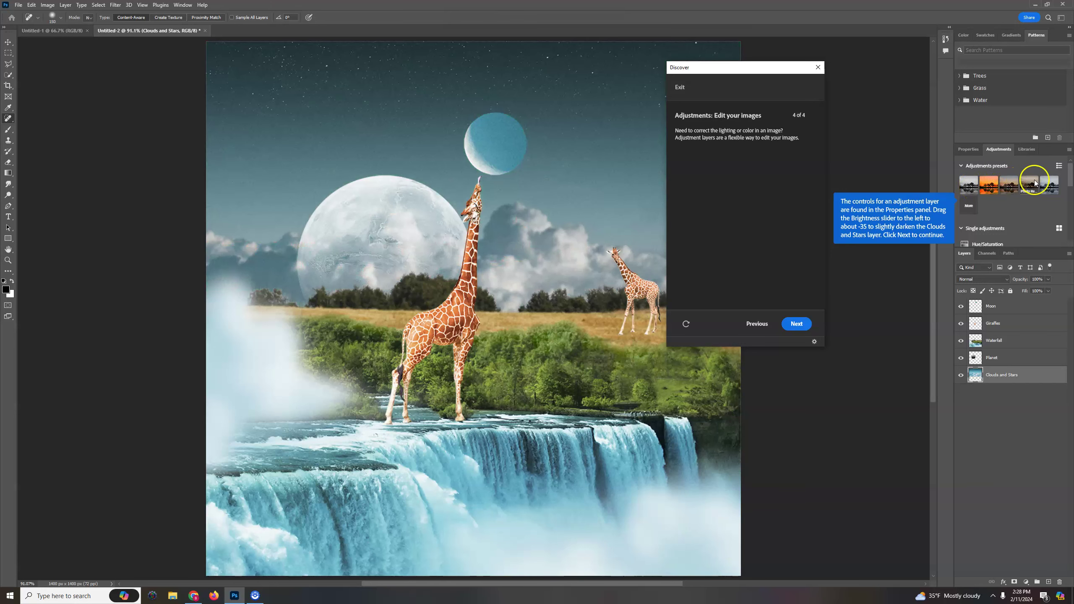
{"action": "left_click_drag", "start_coordinate": [1071, 175], "coordinate": [1072, 194]}
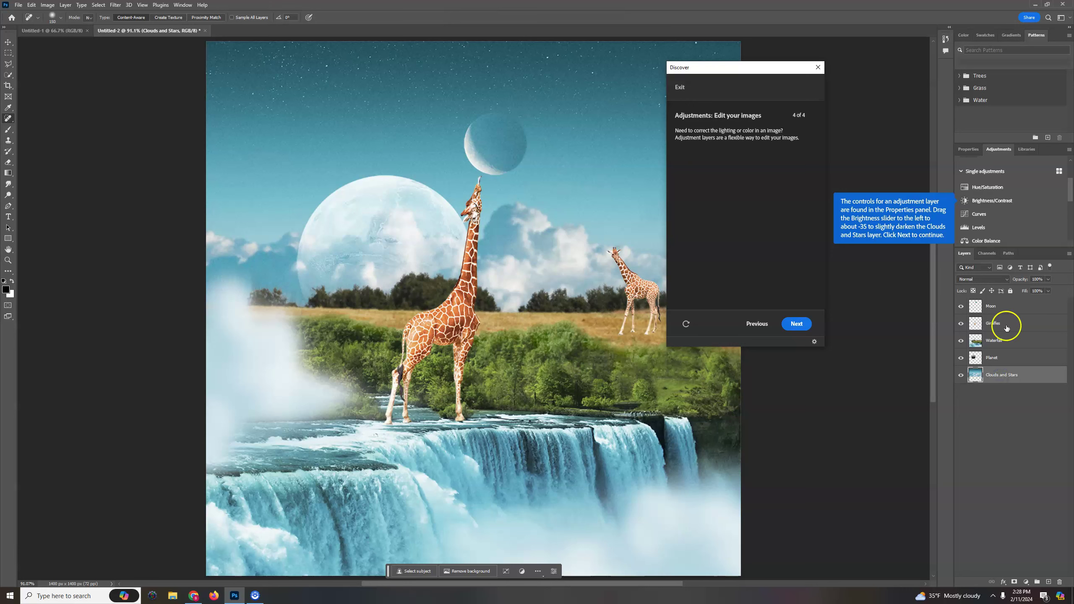
- Add a Brightness/Contrast adjustment layer and lower its Brightness to -49
{"action": "left_click", "coordinate": [980, 200]}
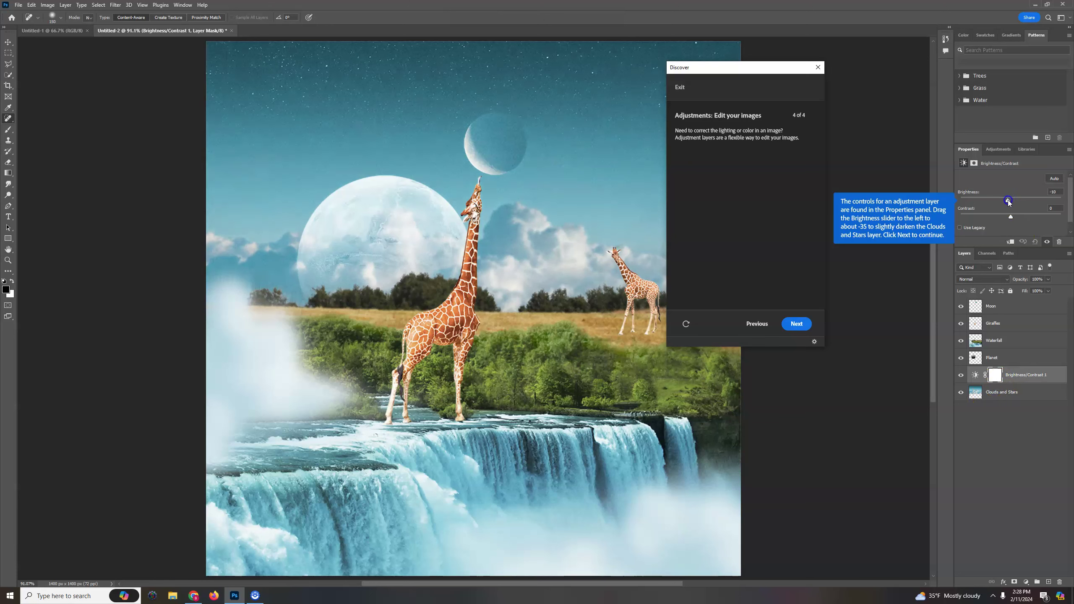
{"action": "mouse_move", "coordinate": [1009, 202]}
{"action": "left_mouse_down"}
{"action": "mouse_move", "coordinate": [977, 204]}
{"action": "mouse_move", "coordinate": [991, 202]}
{"action": "left_mouse_up"}
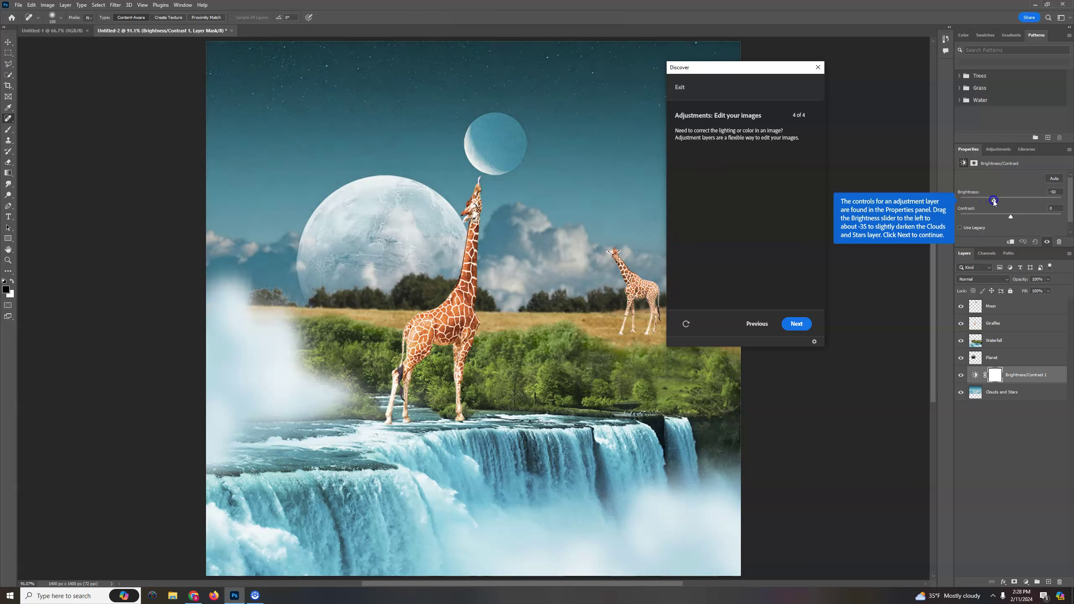
{"action": "left_click_drag", "start_coordinate": [997, 202], "coordinate": [995, 202]}
{"action": "left_click", "coordinate": [797, 324]}
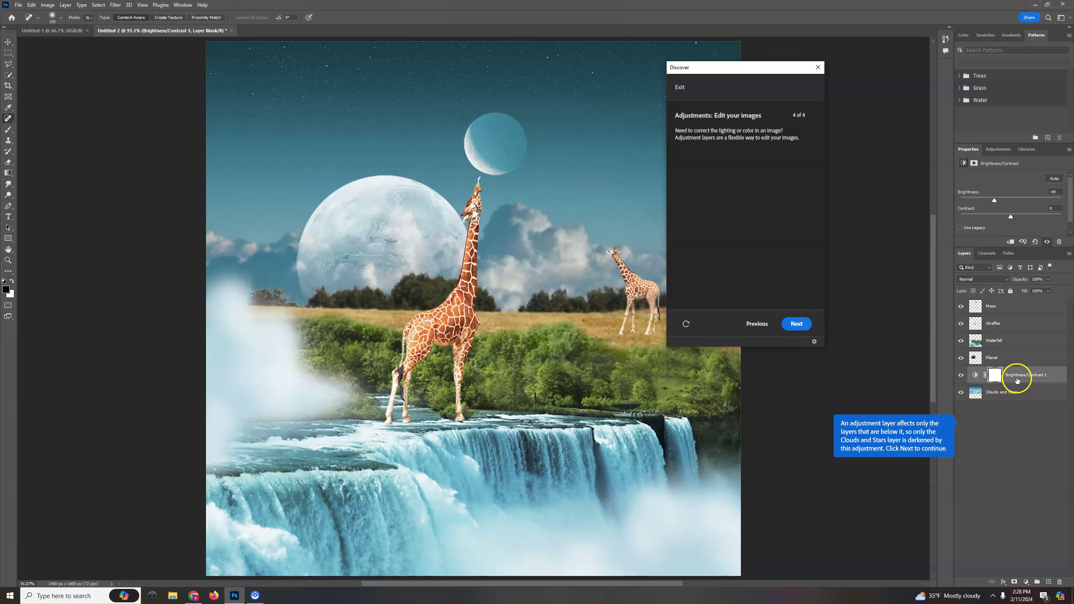
- Move Brightness/Contrast 1 to the top of the layers, then back directly above Clouds and Stars
{"action": "left_click_drag", "start_coordinate": [1017, 376], "coordinate": [1031, 301]}
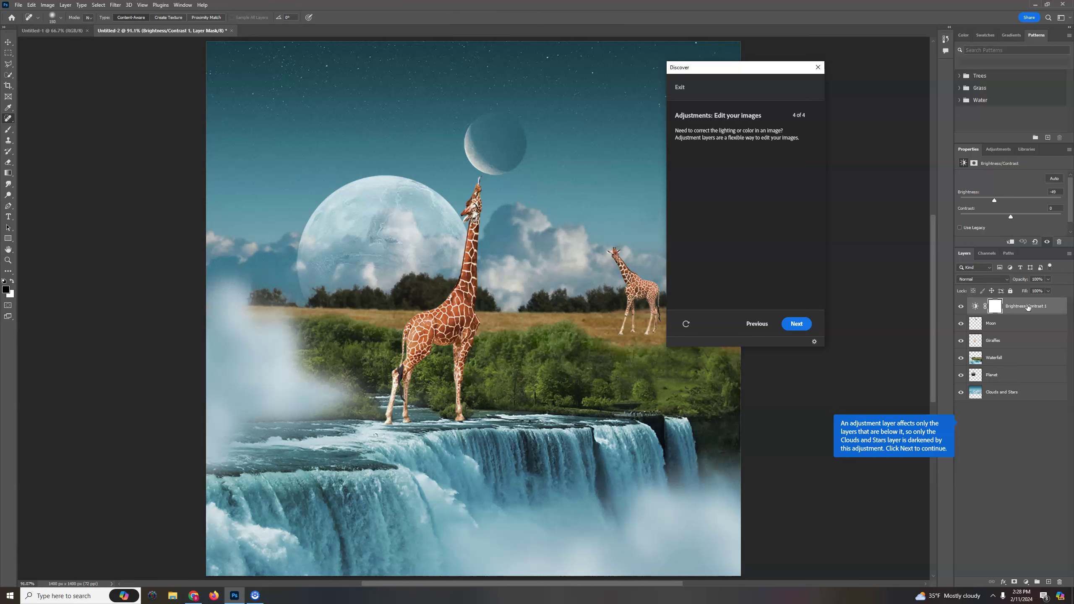
{"action": "left_click_drag", "start_coordinate": [1029, 308], "coordinate": [1032, 385]}
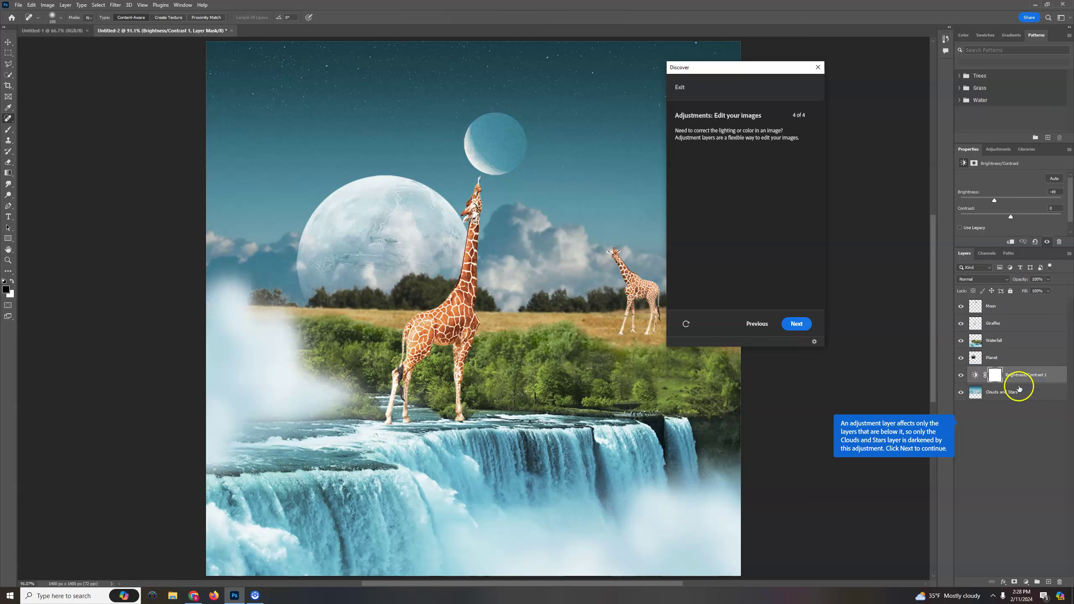
{"action": "left_click", "coordinate": [798, 324]}
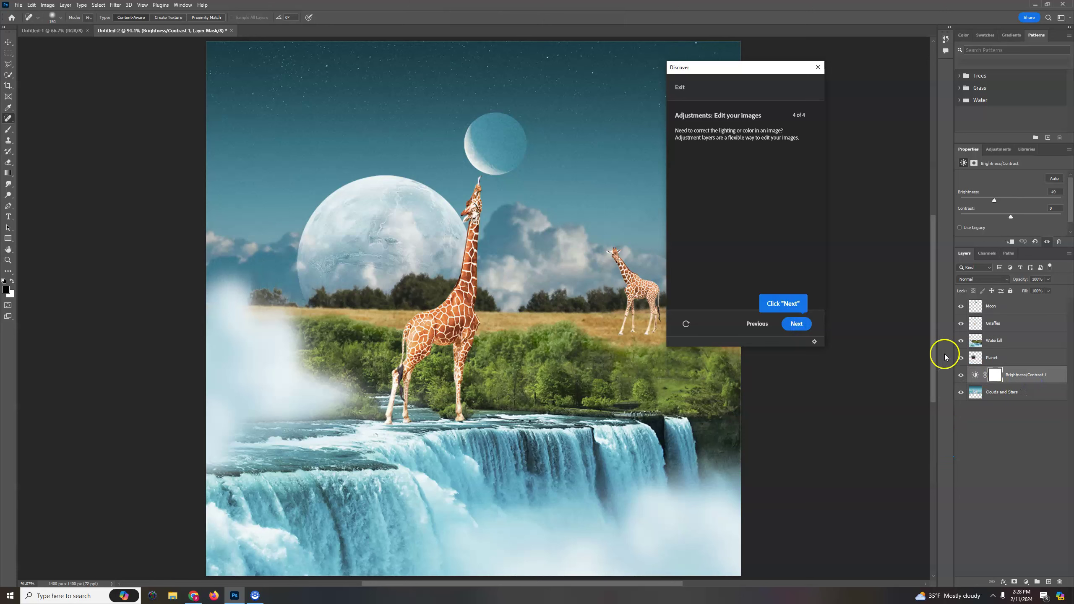
- Finish the tutorial and clip the Brightness/Contrast 1 layer to Clouds and Stars
{"action": "left_click", "coordinate": [801, 324]}
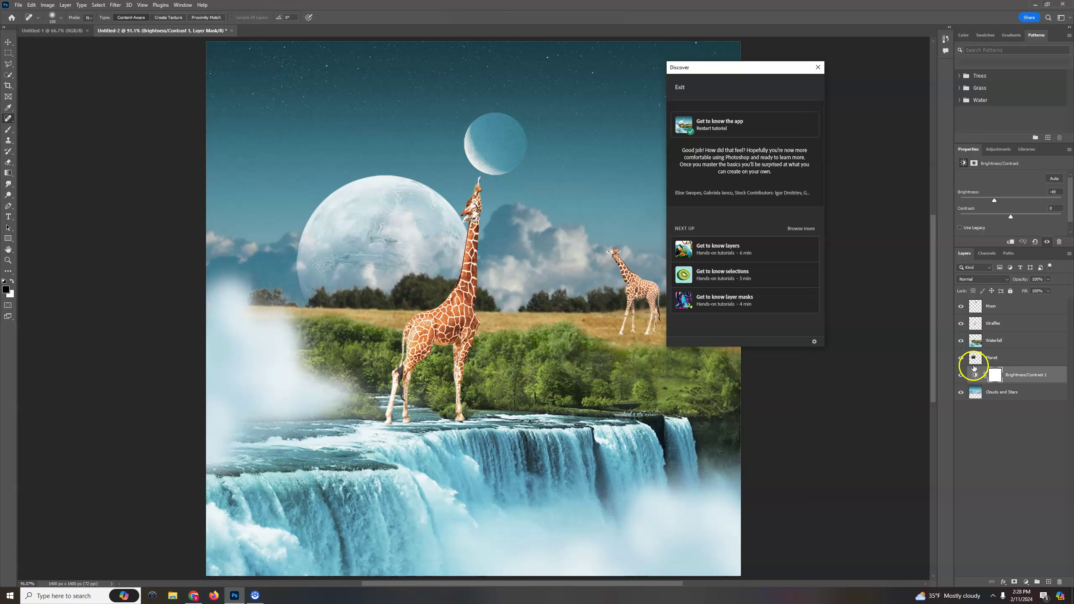
{"action": "left_click", "coordinate": [977, 375]}
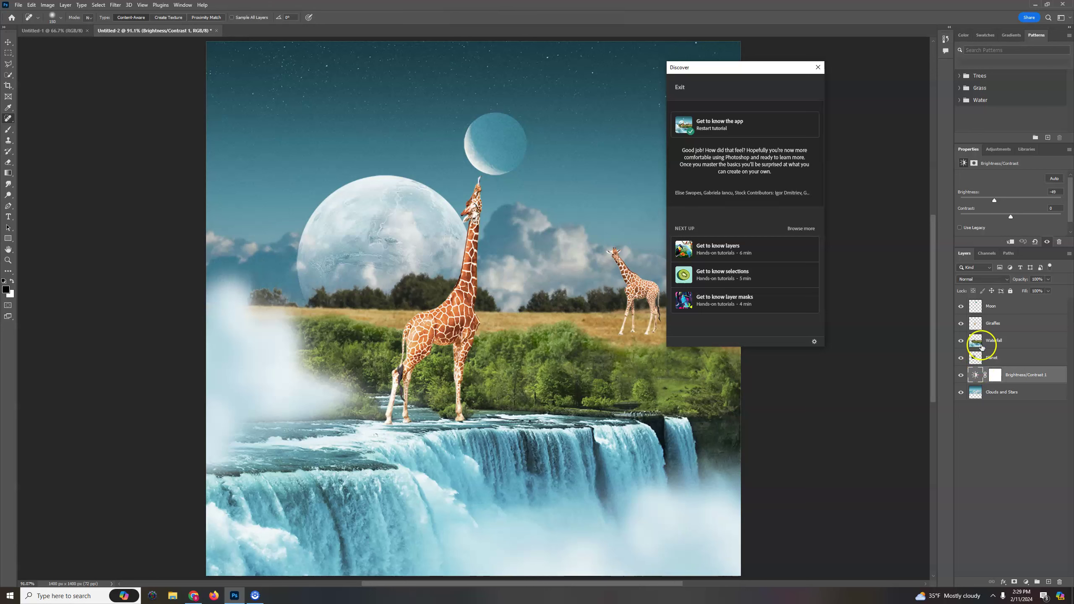
{"action": "left_click", "coordinate": [1010, 242]}
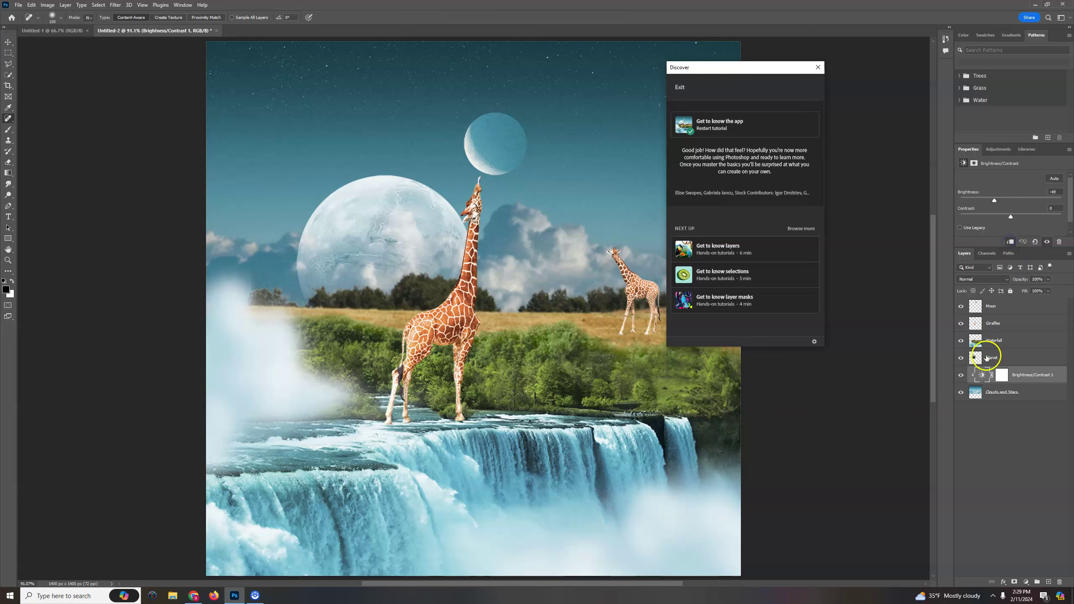